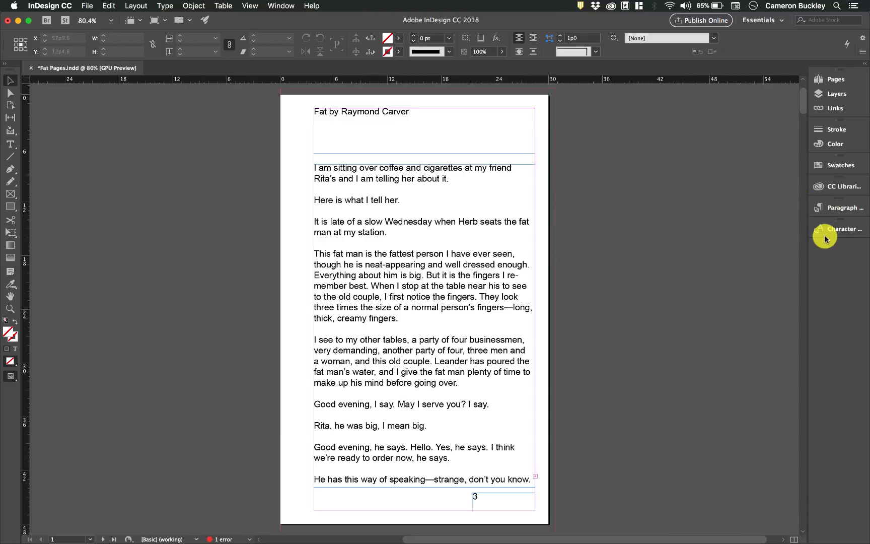
Switch the workspace from Essentials to Advanced.
click(770, 20)
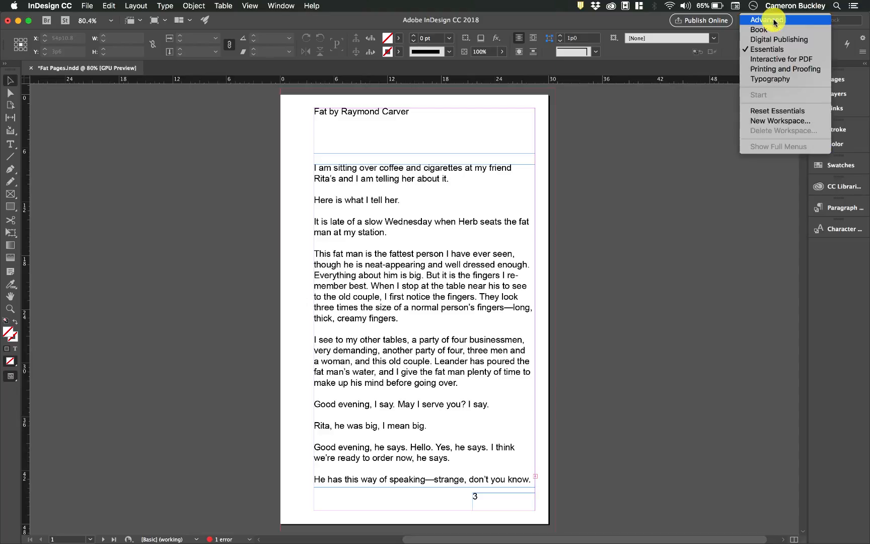
click(770, 20)
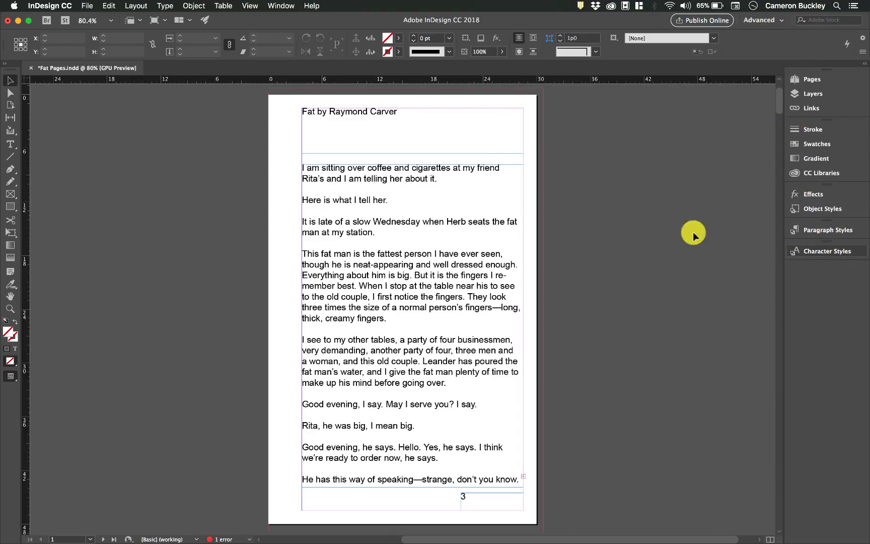
Look up where the style panels are listed and view the Paragraph Styles and Character Styles panels.
click(286, 6)
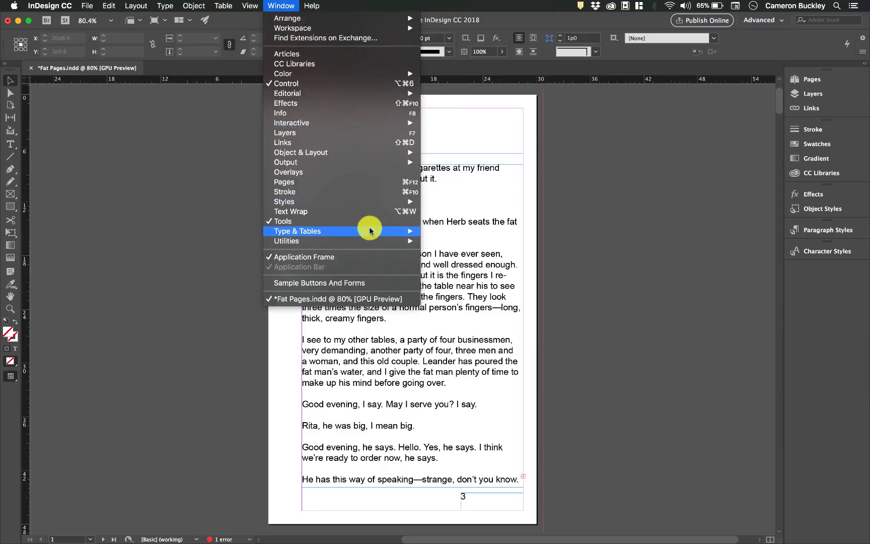
mouse_move(374, 200)
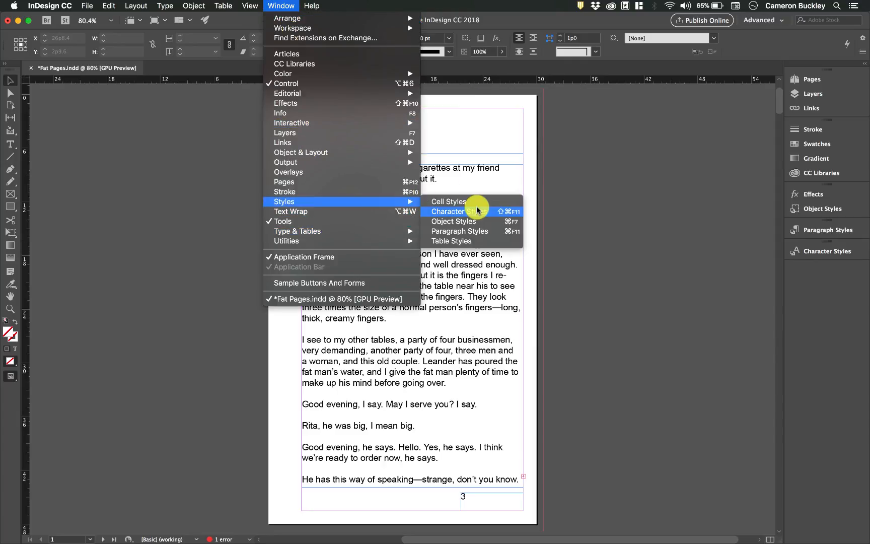
click(806, 291)
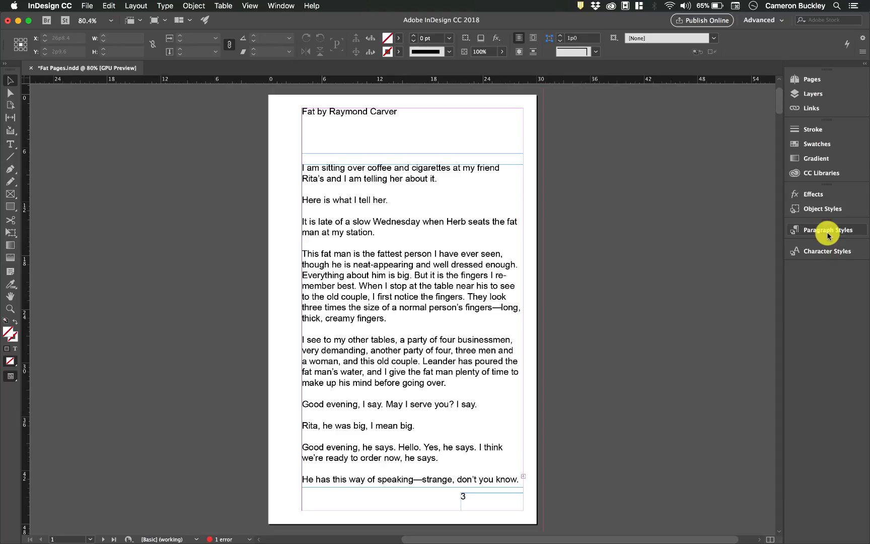
click(828, 233)
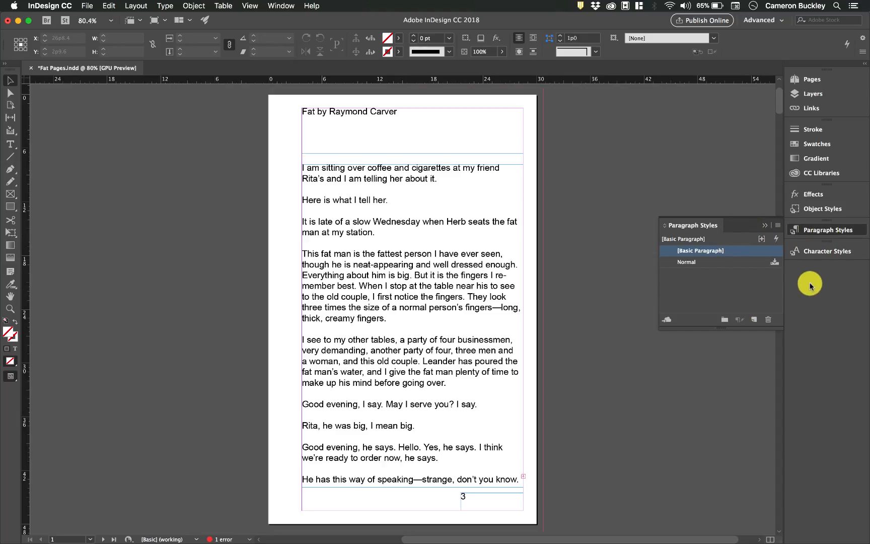
click(811, 231)
click(818, 251)
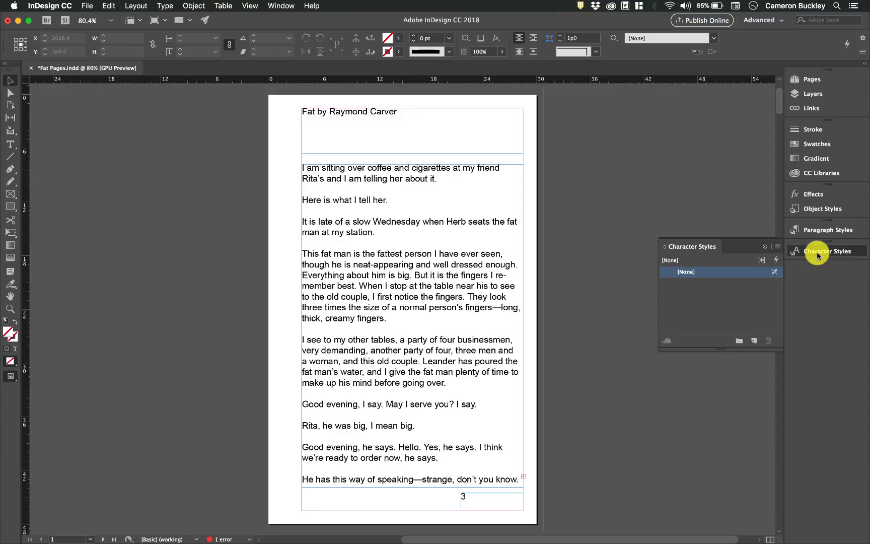
click(817, 254)
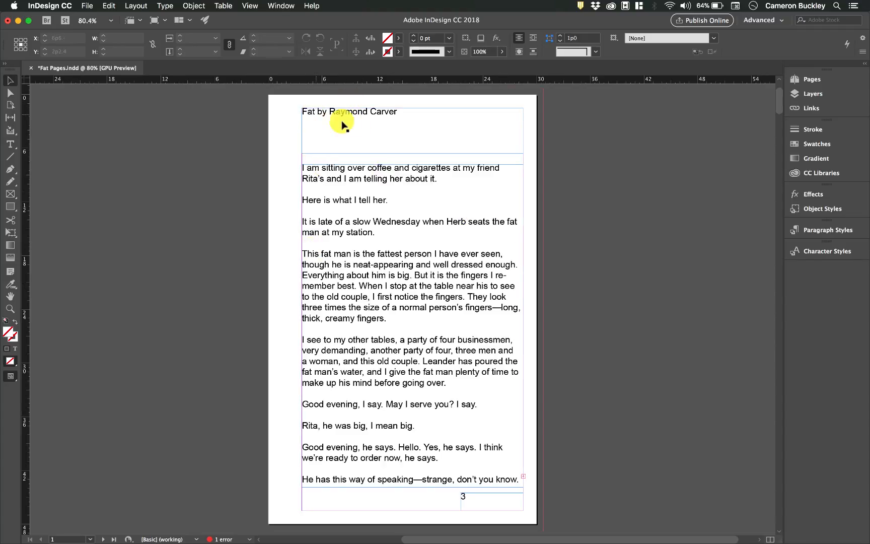
Inspect the title, body text and page number frames, and preview the page in full-screen presentation mode.
click(428, 130)
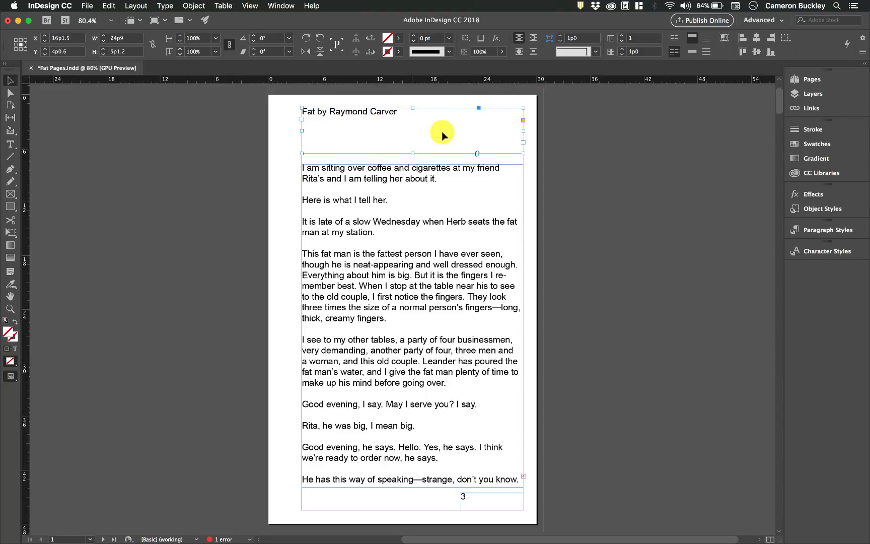
click(407, 210)
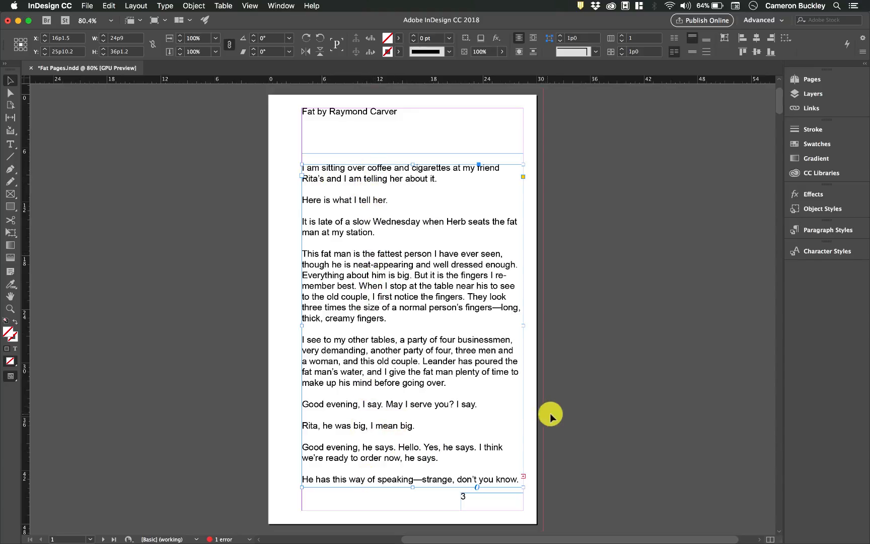
scroll(576, 405, down, 1)
scroll(576, 405, up, 1)
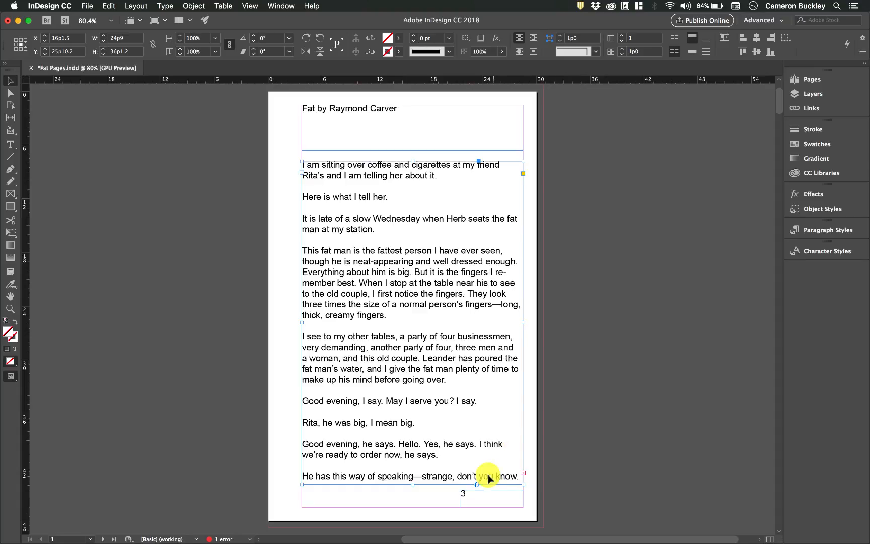
click(475, 493)
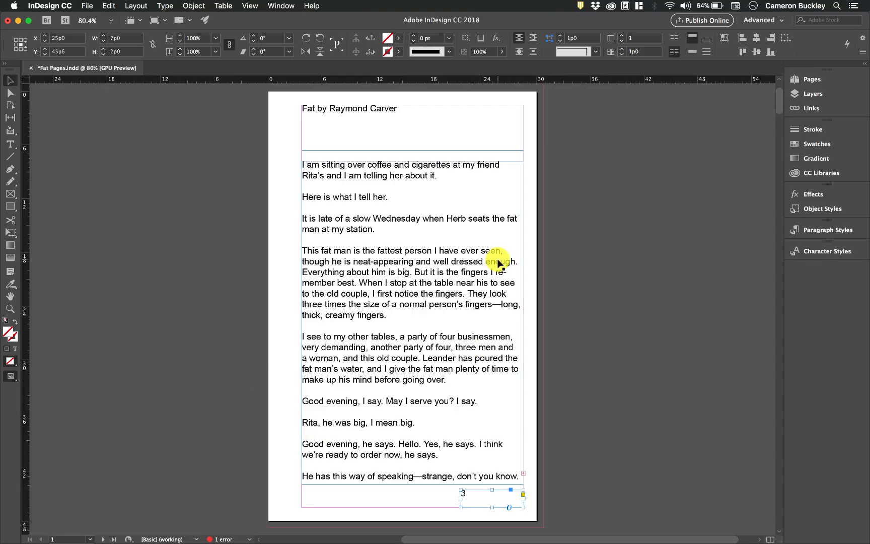
click(568, 199)
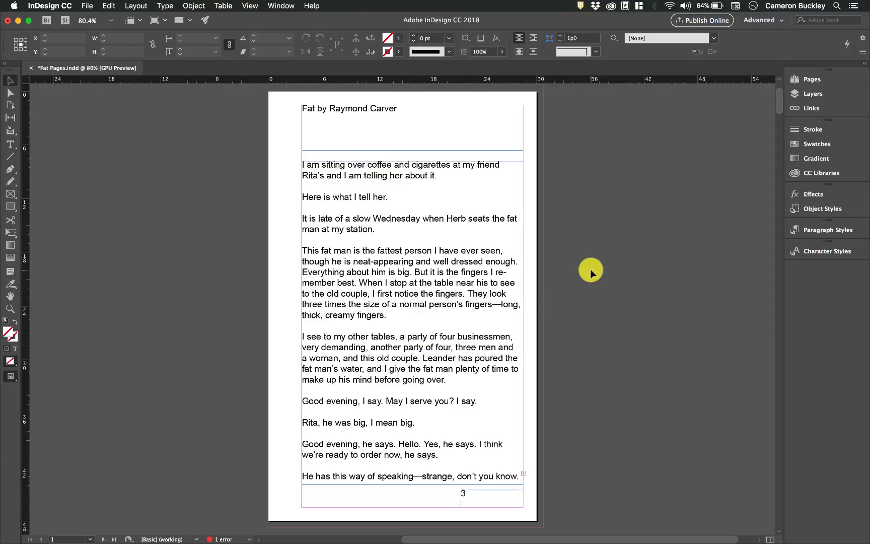
key(shift+w)
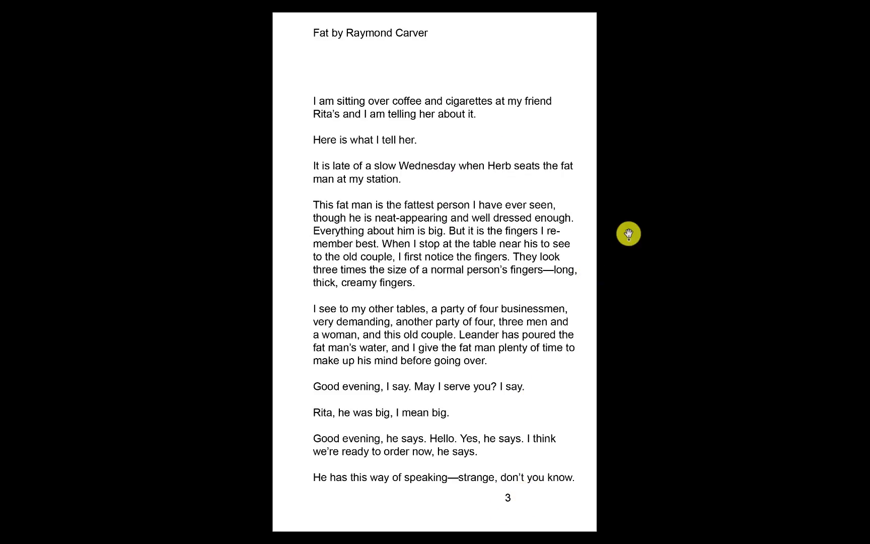
key(Escape)
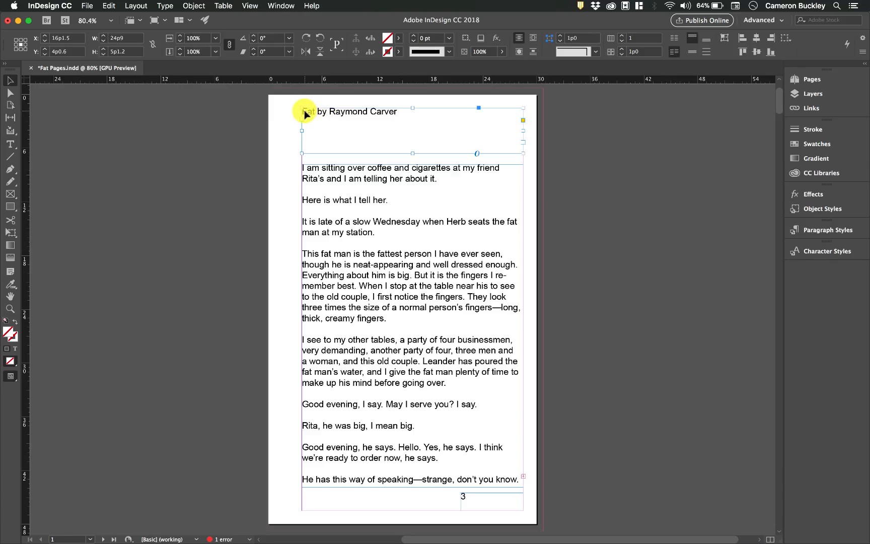
Select all the story's body text, create a character style named "body", and apply it to the text.
click(331, 181)
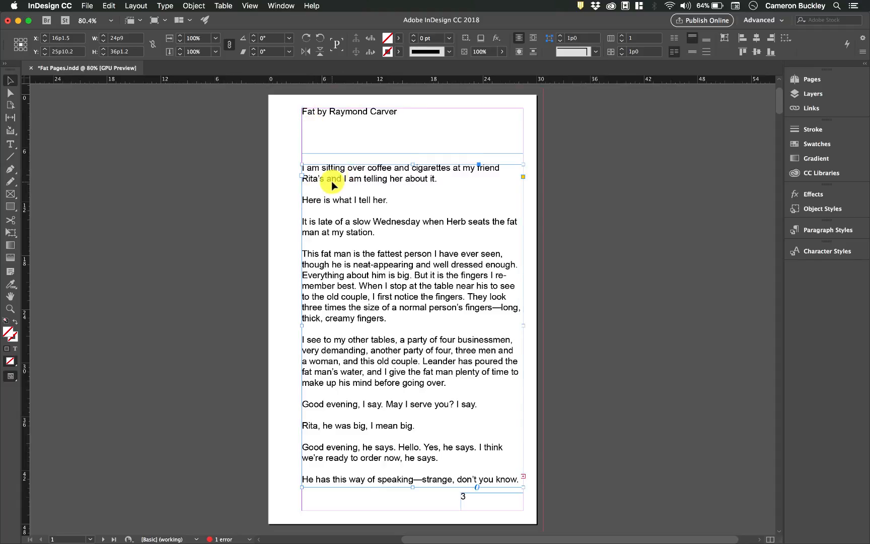
double_click(328, 176)
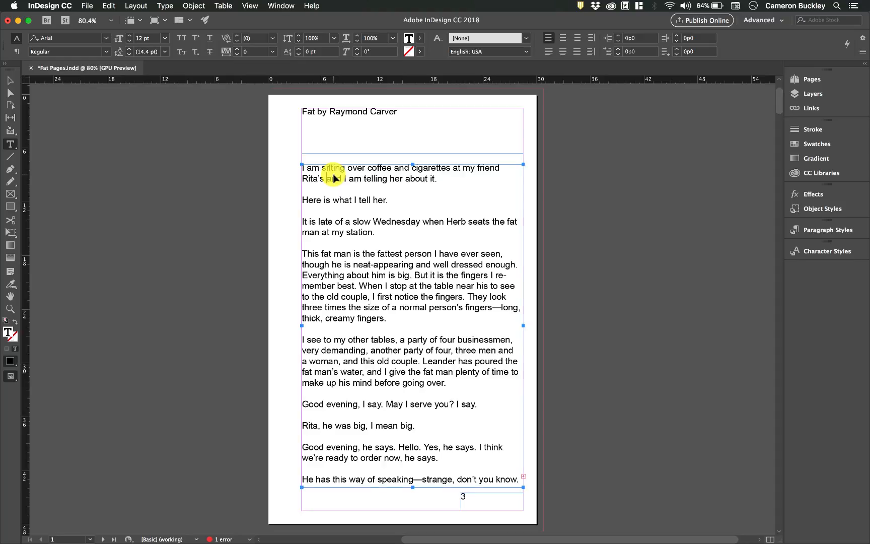
key(super+a)
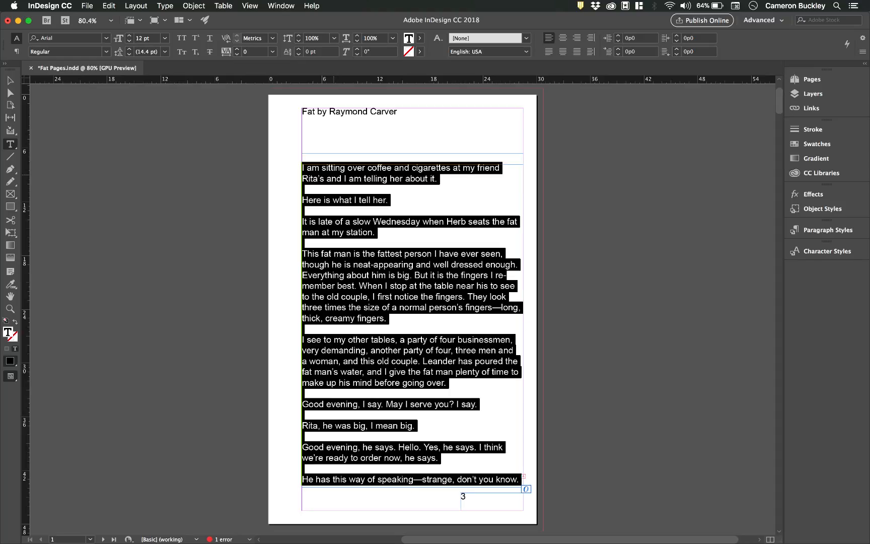
click(800, 257)
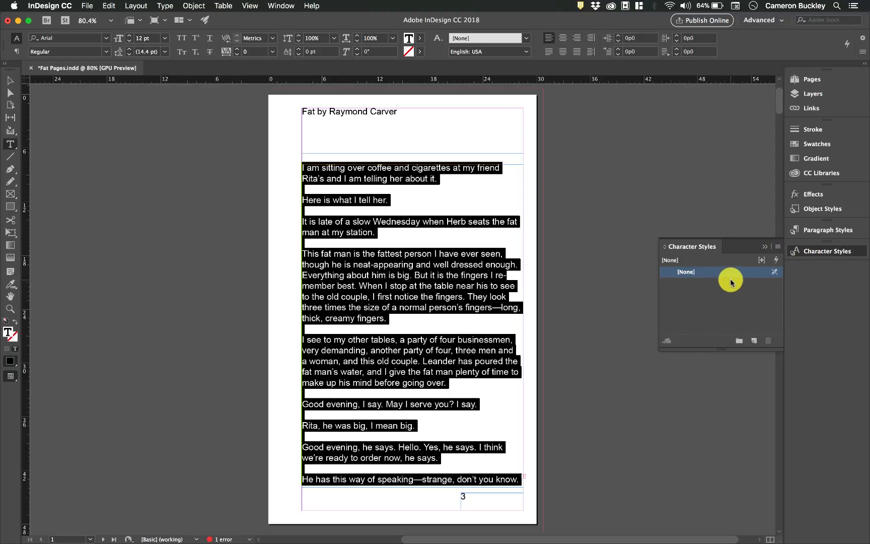
click(755, 342)
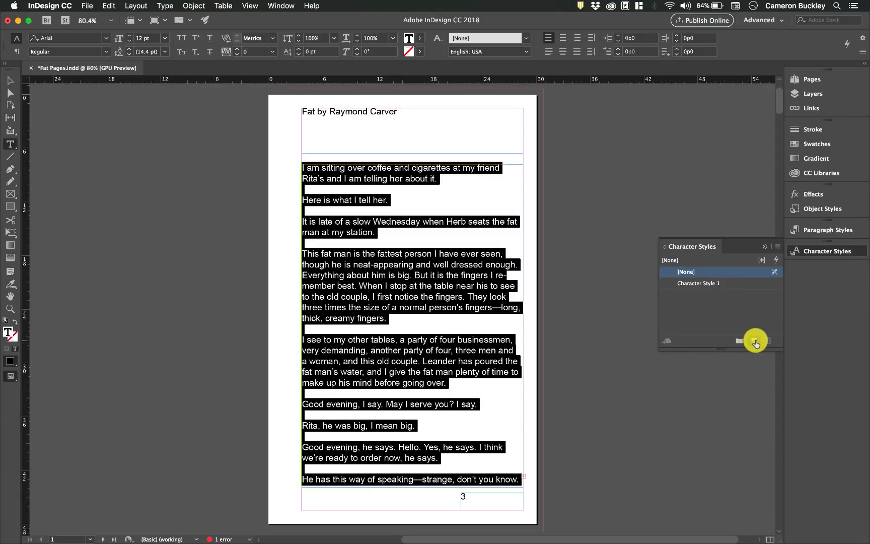
double_click(714, 285)
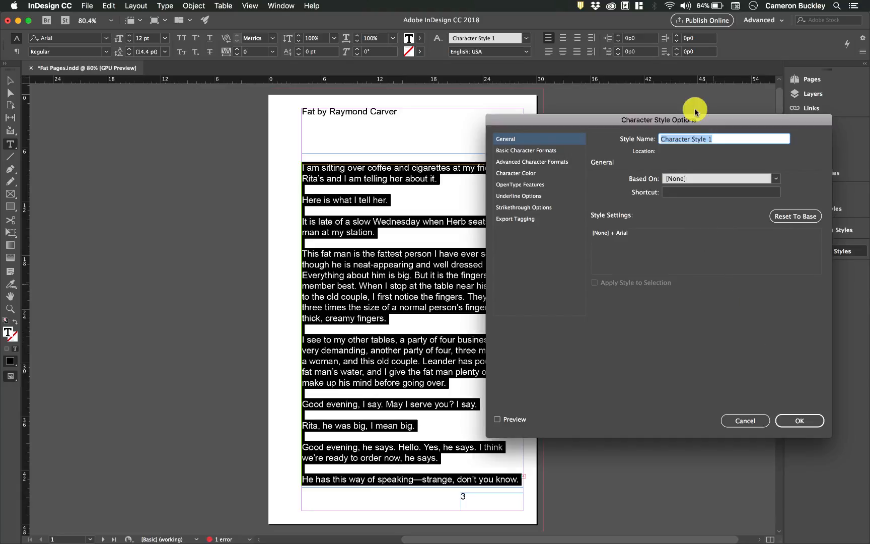
text(body)
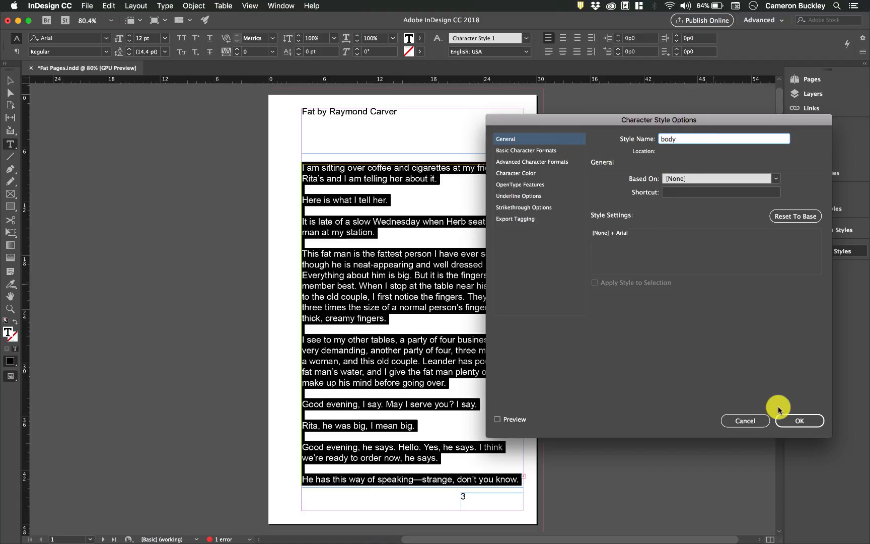
click(796, 422)
click(698, 282)
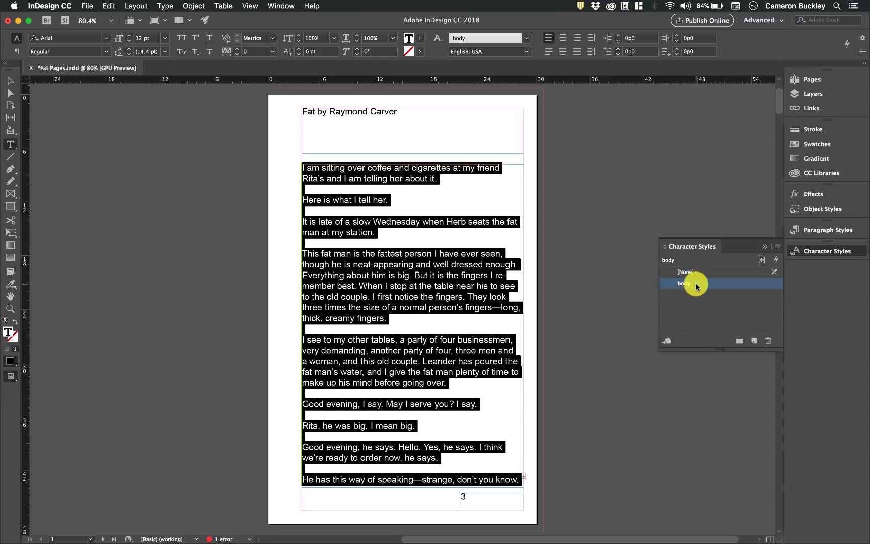
double_click(696, 285)
click(541, 151)
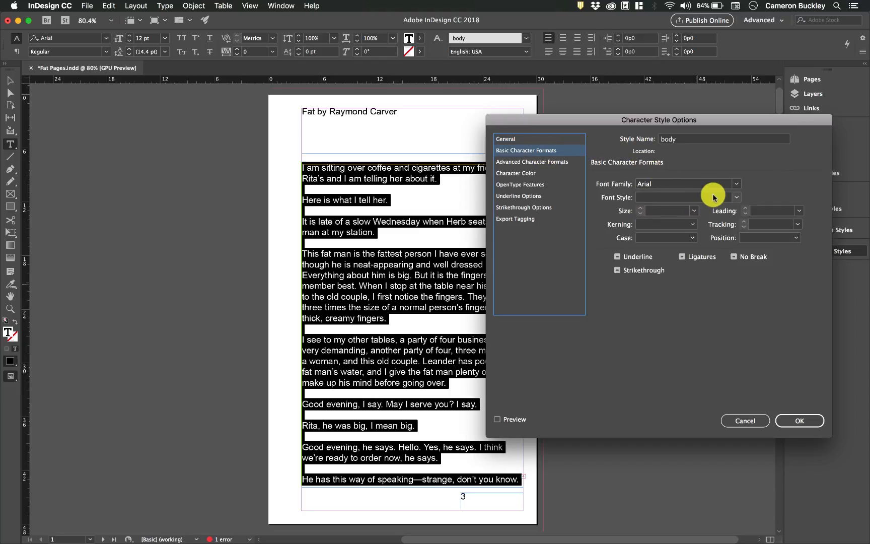
click(497, 420)
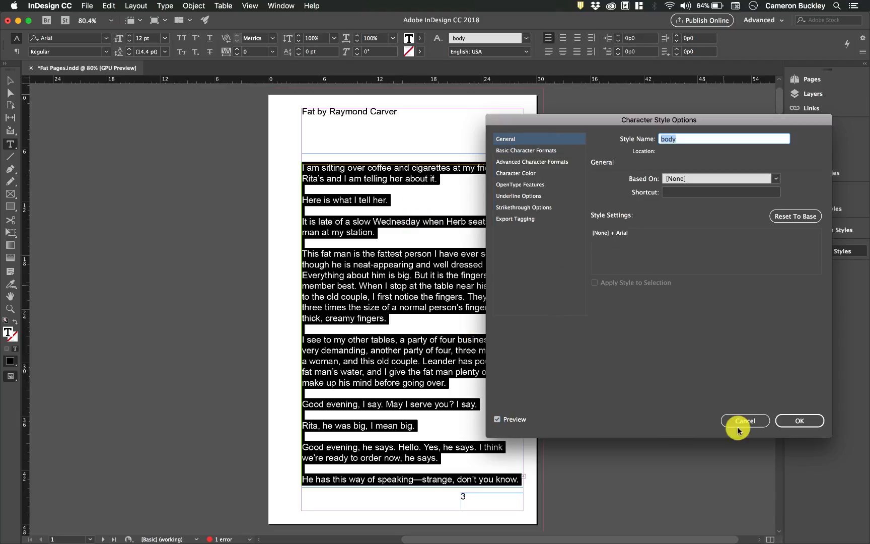
click(740, 422)
Deselect the body text and set the "body" character style's font family to Baskerville with the Regular font style.
click(497, 265)
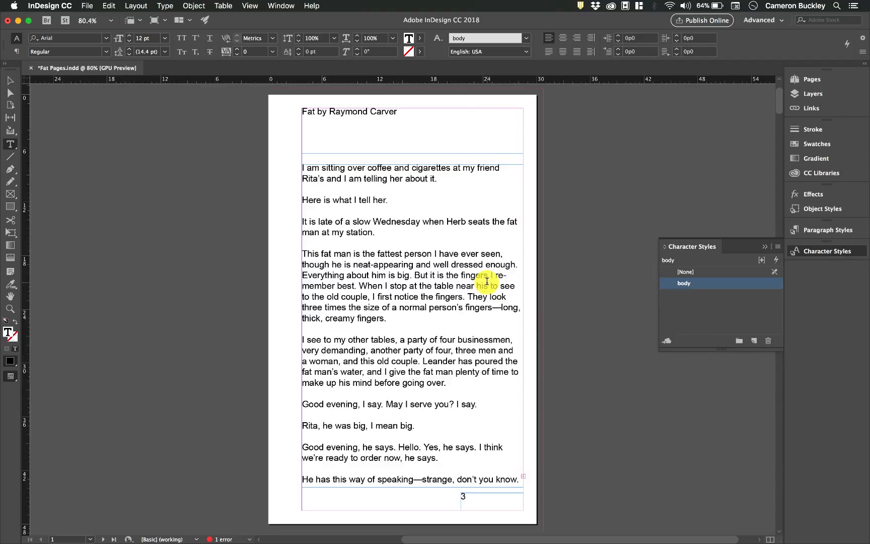
double_click(719, 282)
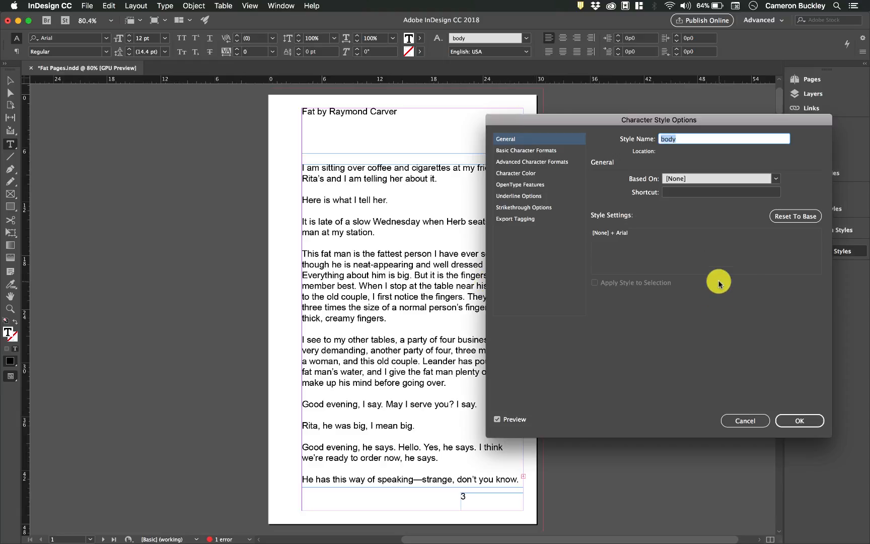
click(537, 151)
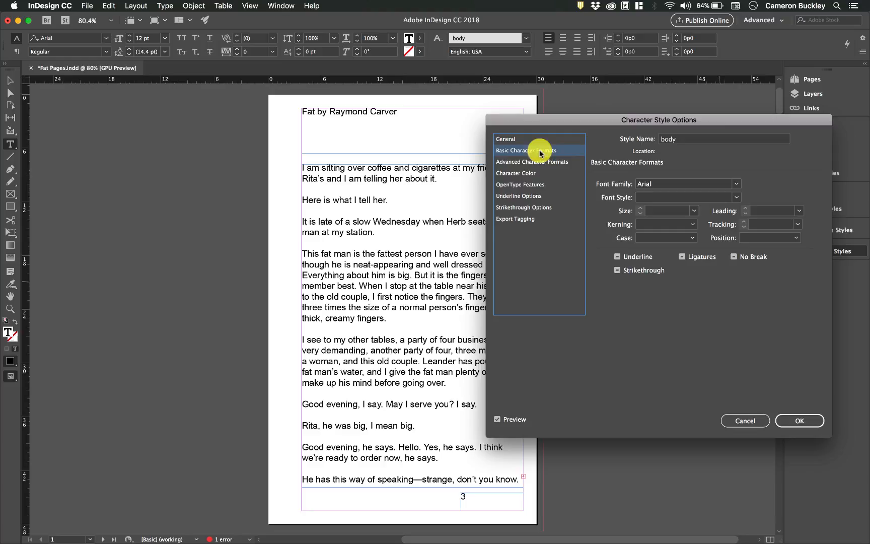
click(737, 185)
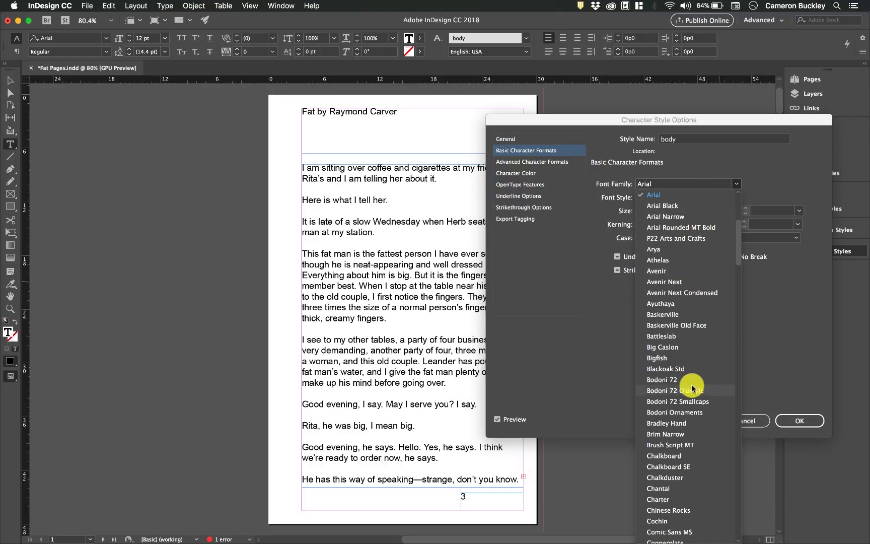
click(689, 314)
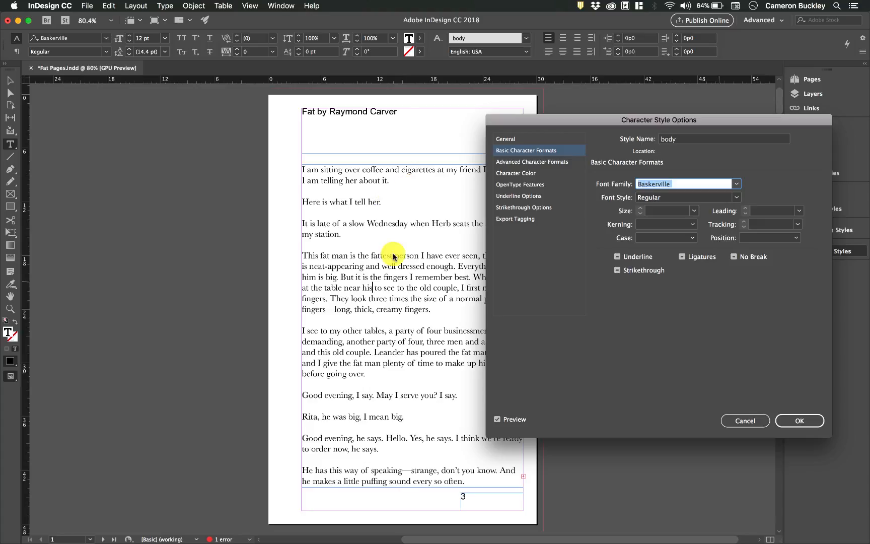
click(736, 197)
click(724, 210)
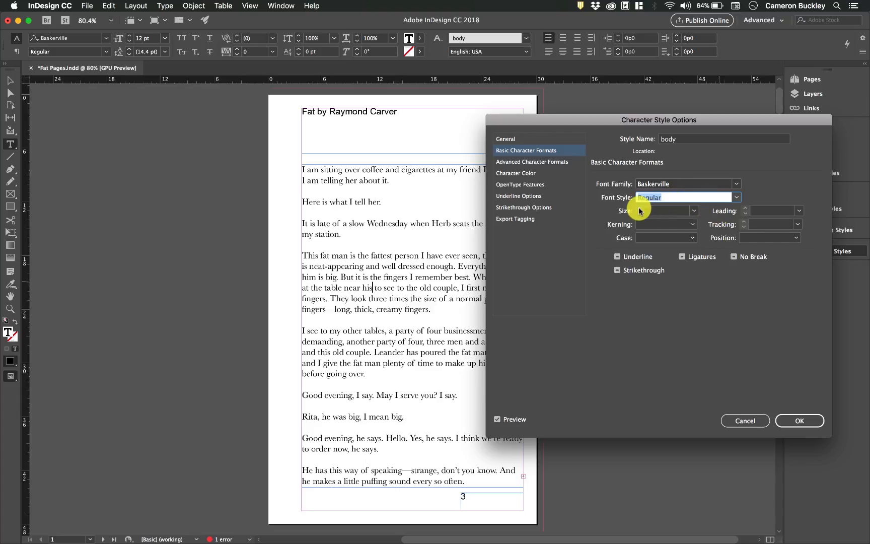
Try a size of 14 pt for the "body" character style and settle on 12 pt.
click(693, 210)
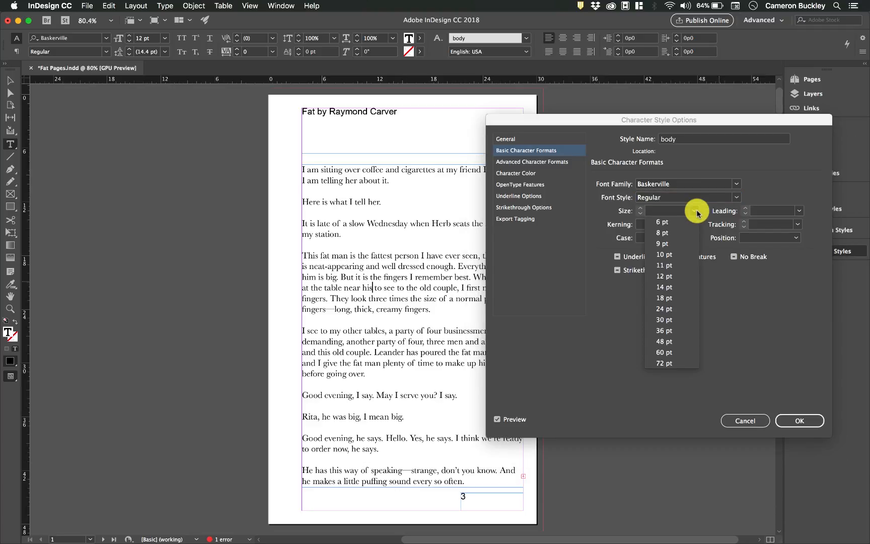
click(664, 286)
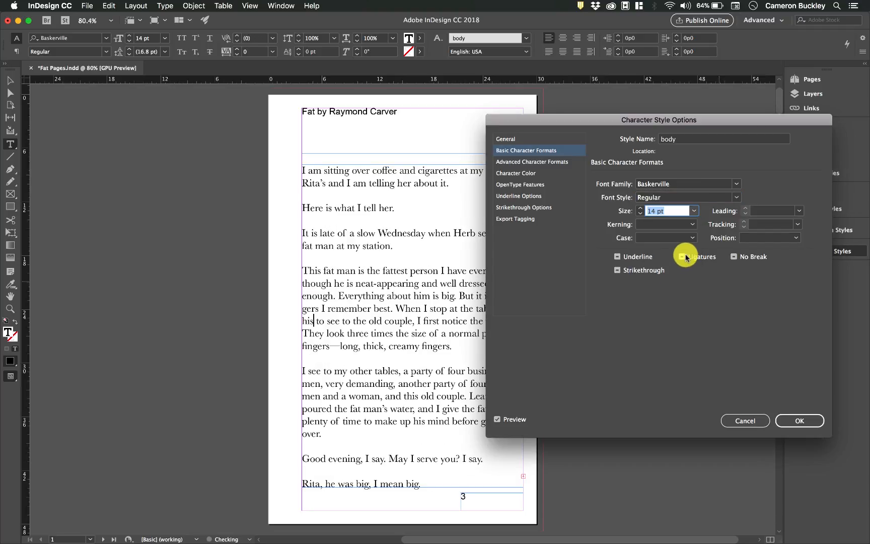
click(694, 211)
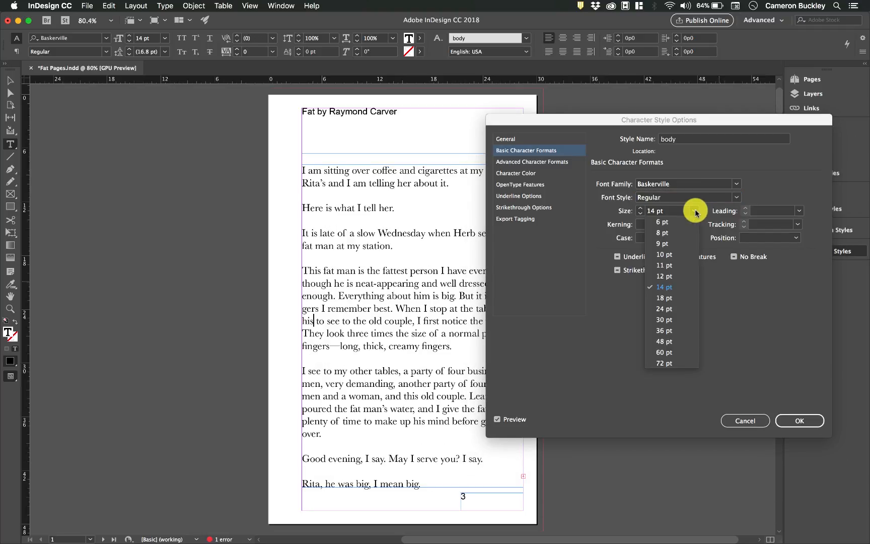
click(673, 277)
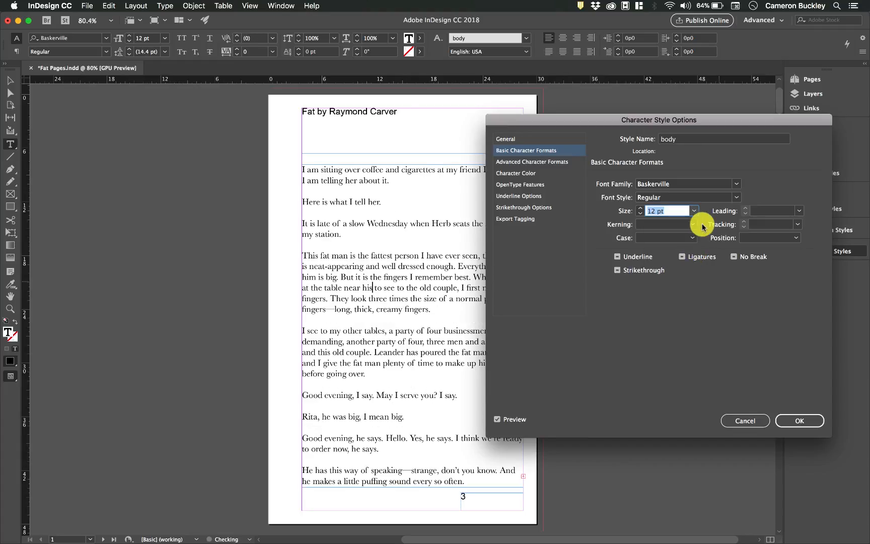
Try leading values of 10 pt and 18 pt for the "body" character style and settle on 14 pt.
click(772, 211)
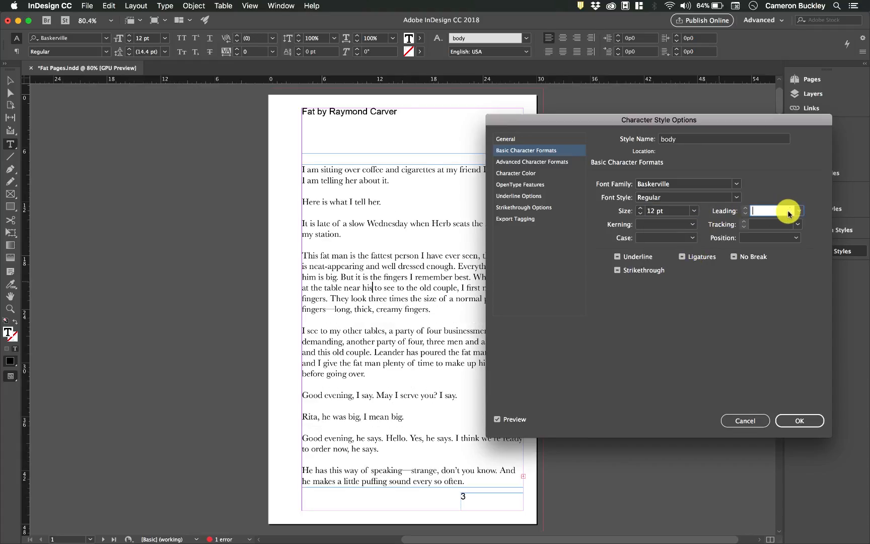
click(797, 211)
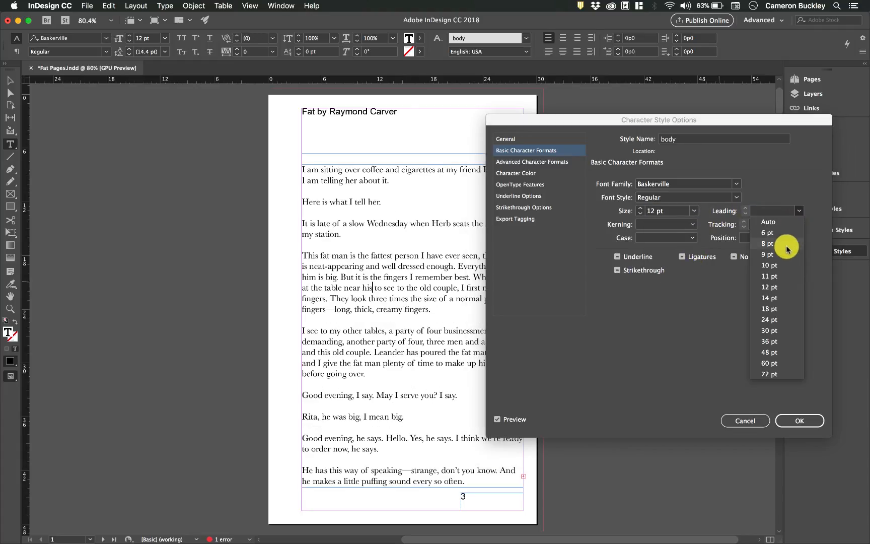
click(779, 267)
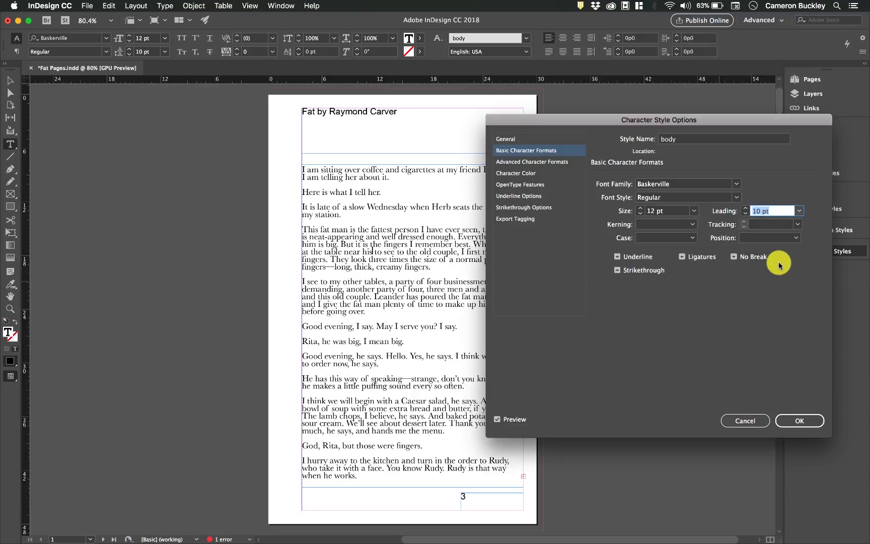
click(799, 212)
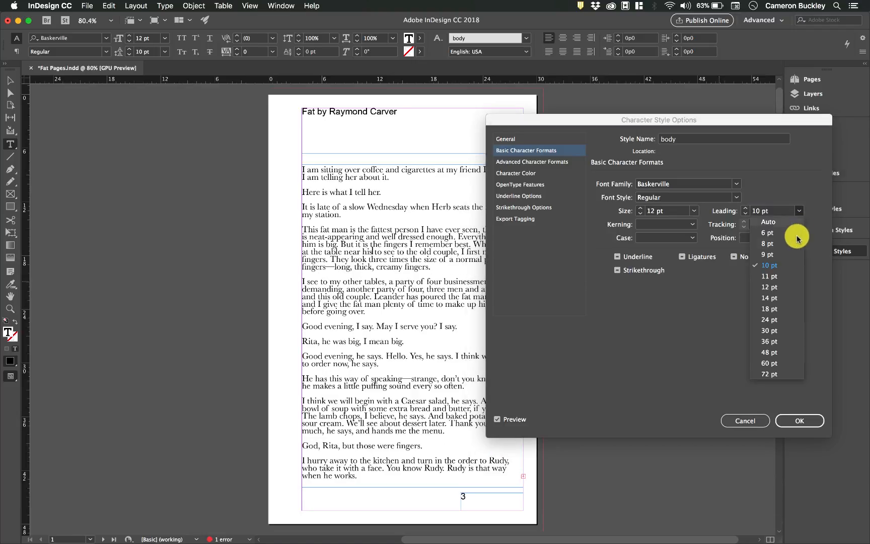
click(777, 298)
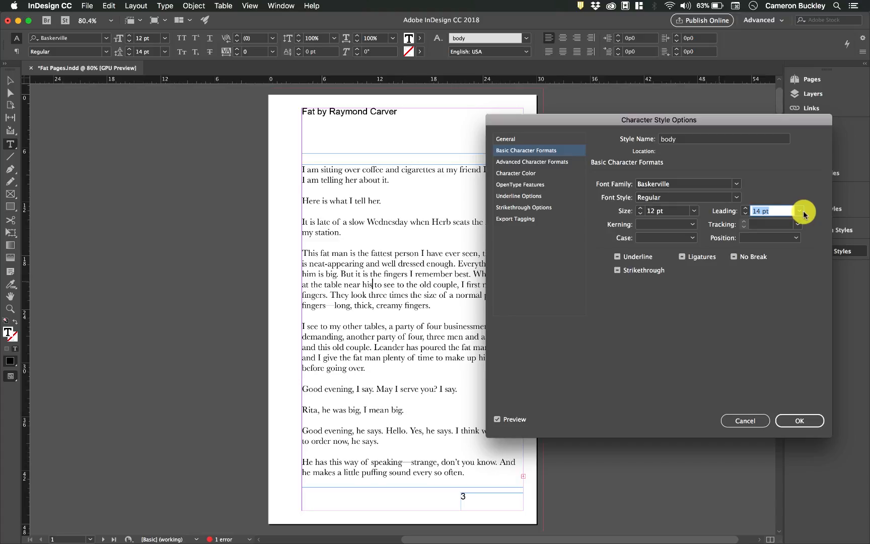
click(800, 212)
click(779, 309)
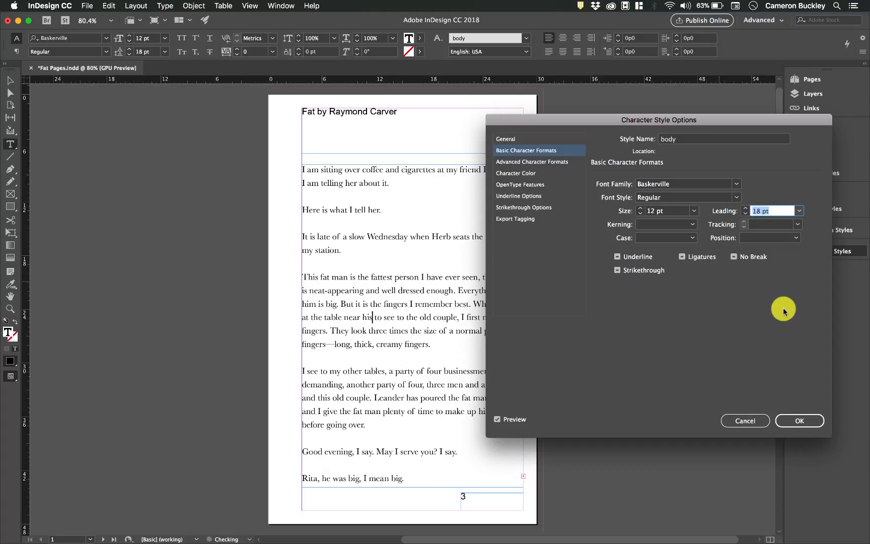
click(800, 214)
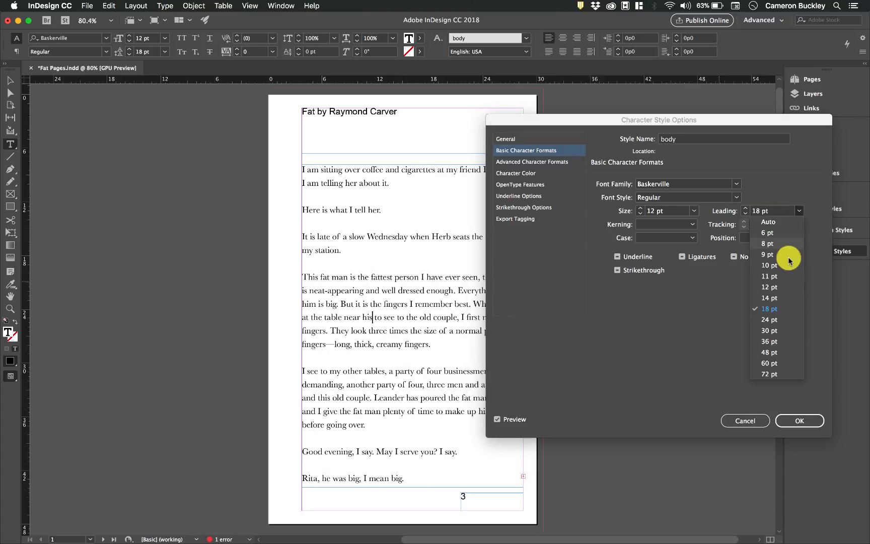
click(782, 301)
Compare Optical, Metrics and None kerning for the "body" character style and settle on None.
click(691, 224)
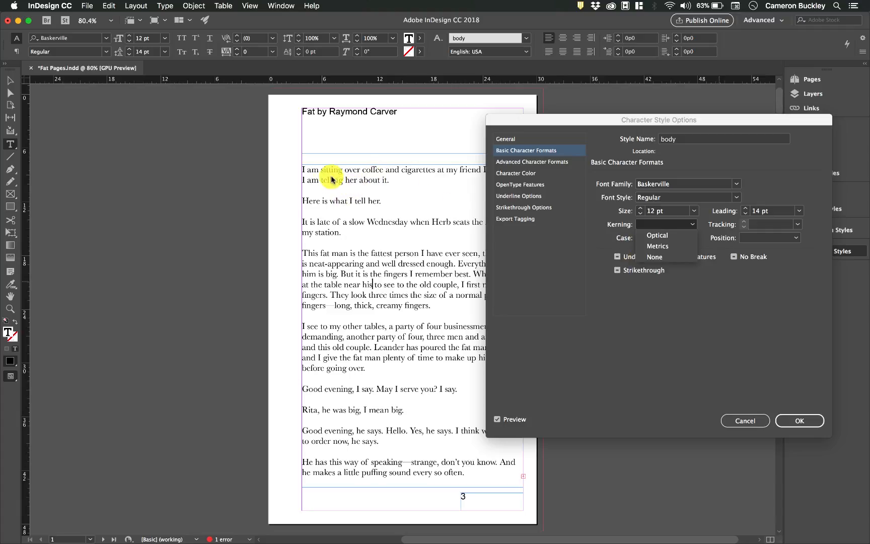
click(660, 237)
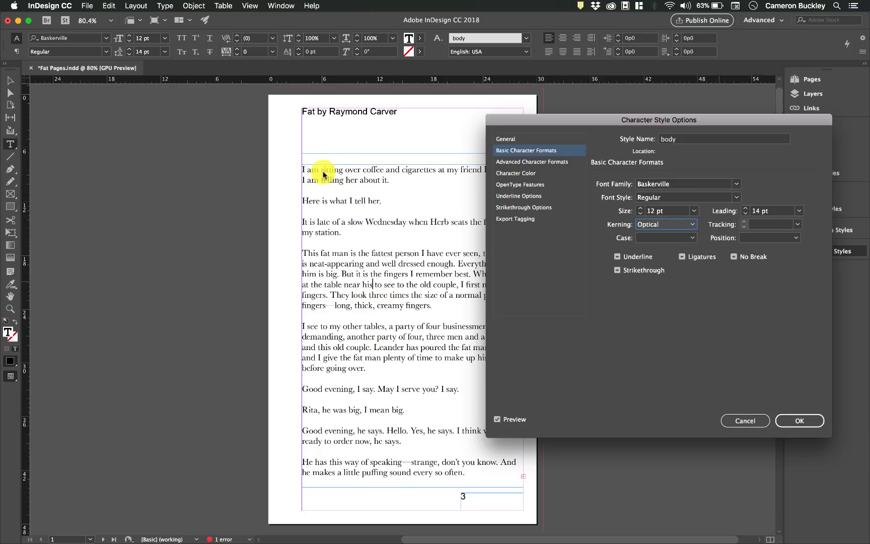
click(652, 225)
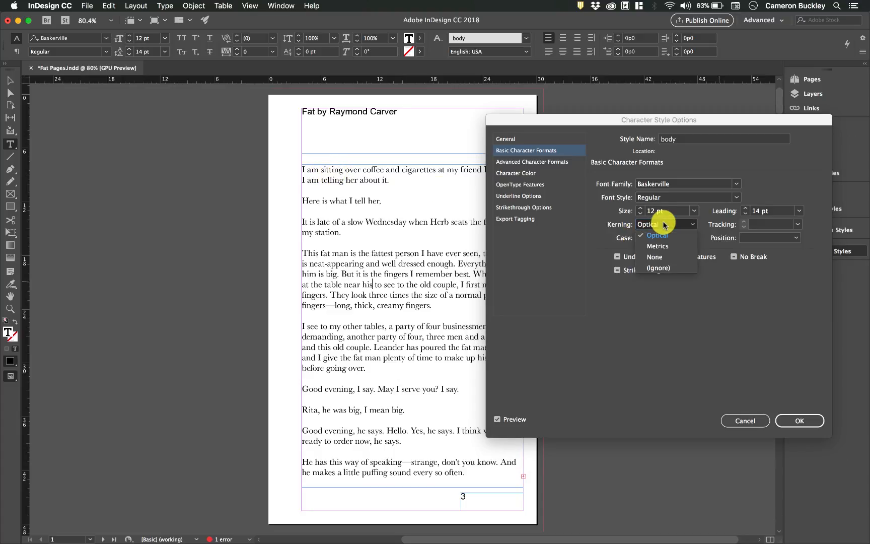
click(665, 260)
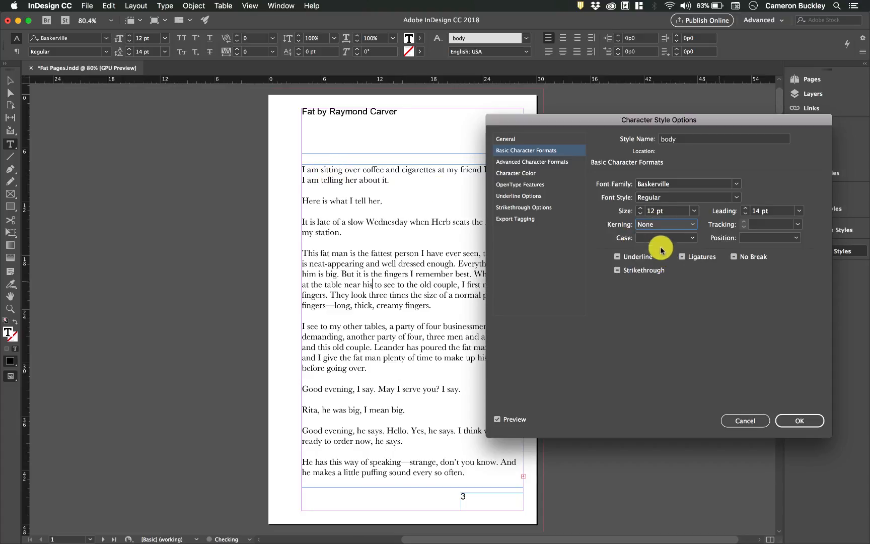
click(664, 225)
click(666, 236)
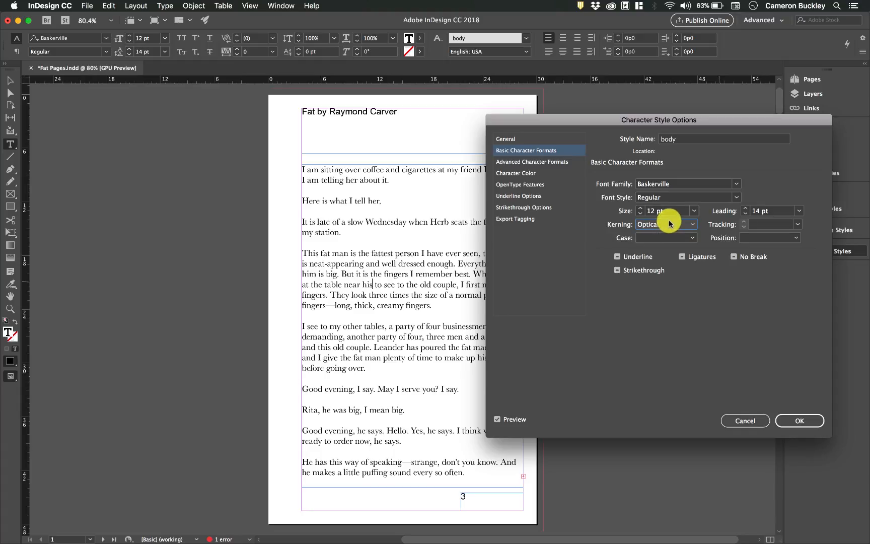
click(666, 225)
click(671, 257)
click(669, 225)
click(668, 245)
click(665, 224)
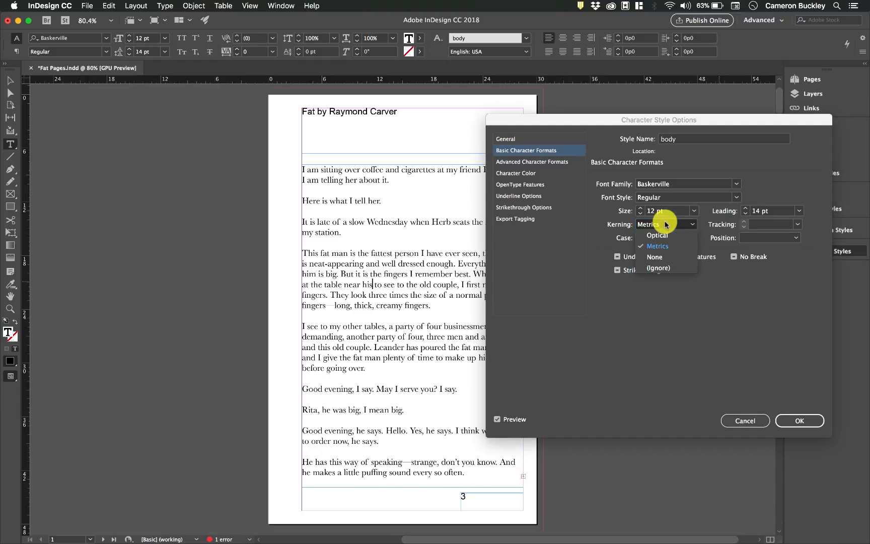
click(667, 258)
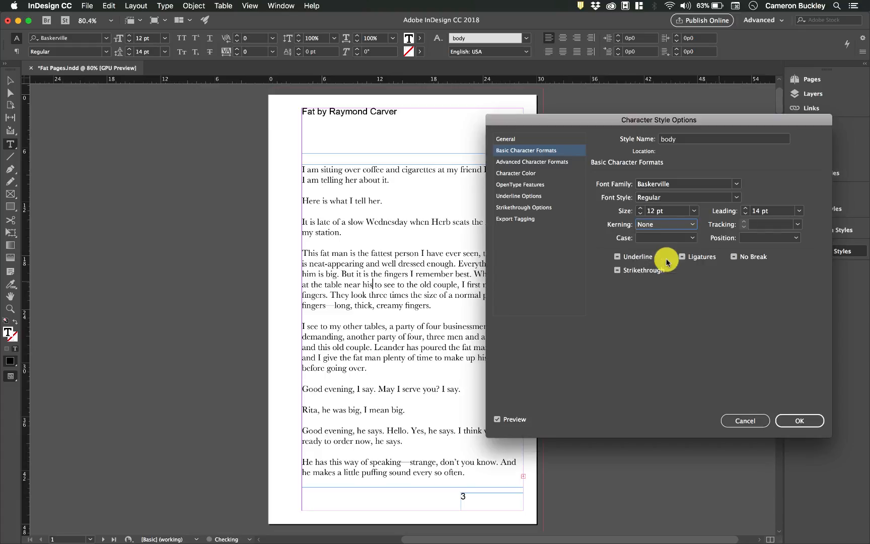
Try a tracking of 5 for the "body" character style and settle on 0.
click(751, 224)
click(797, 224)
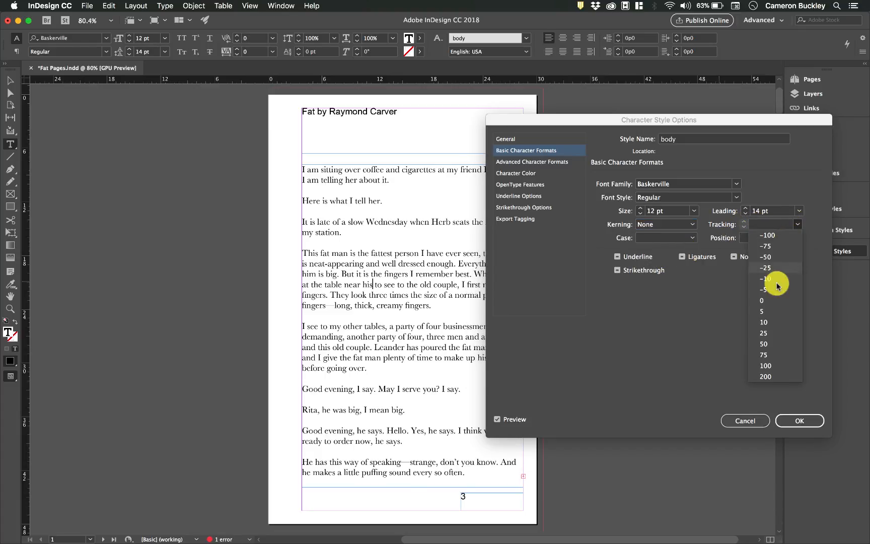
click(766, 311)
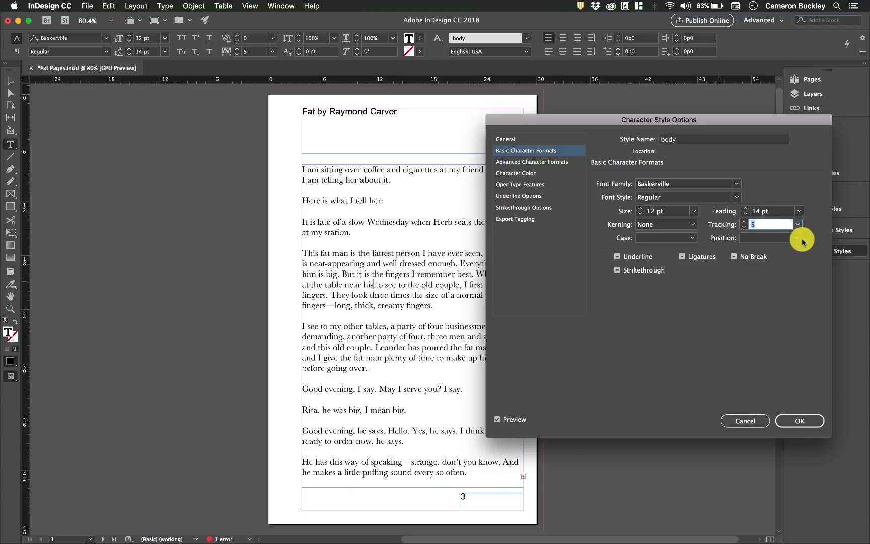
click(799, 224)
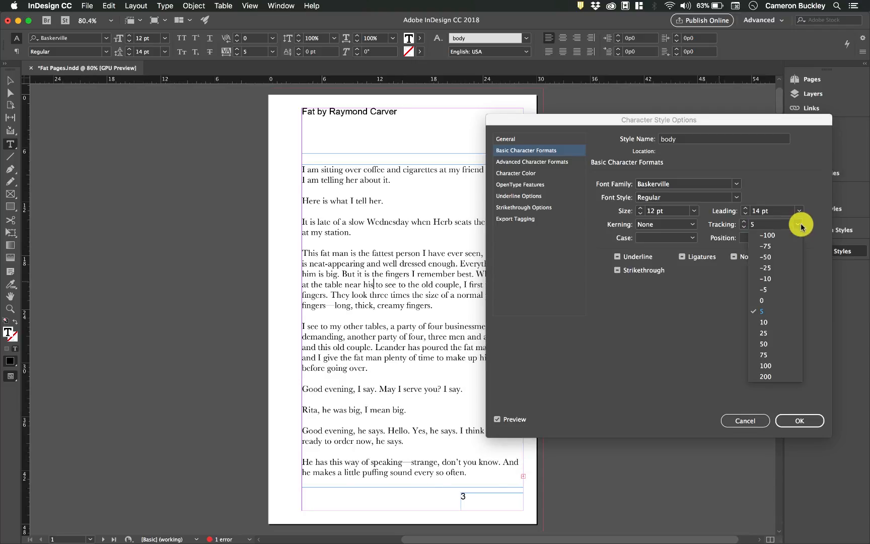
click(765, 300)
Review the case, position and advanced character format options of the "body" style without choosing any.
click(690, 236)
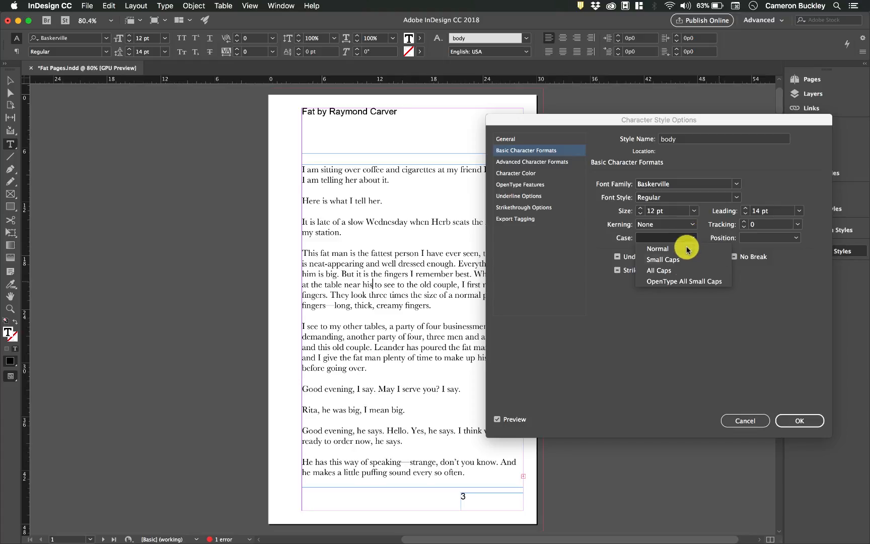
click(694, 239)
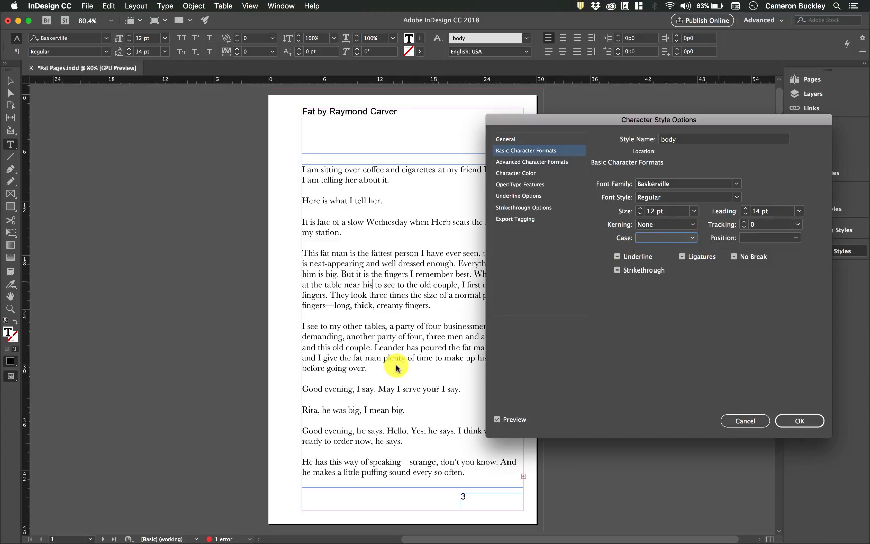
click(801, 238)
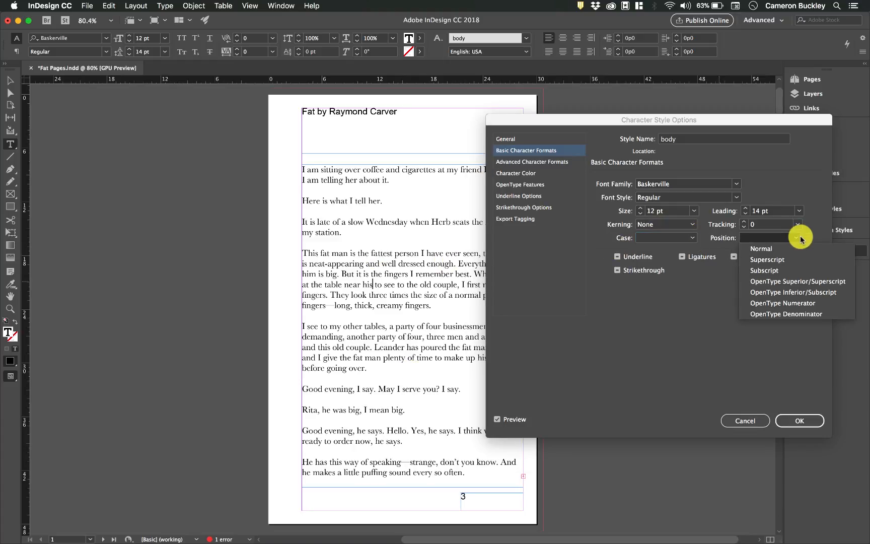
click(797, 237)
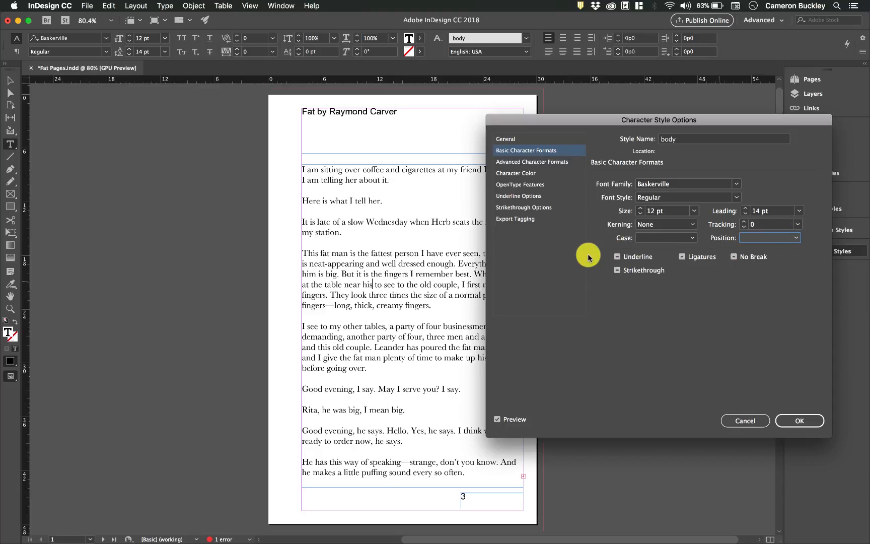
click(530, 163)
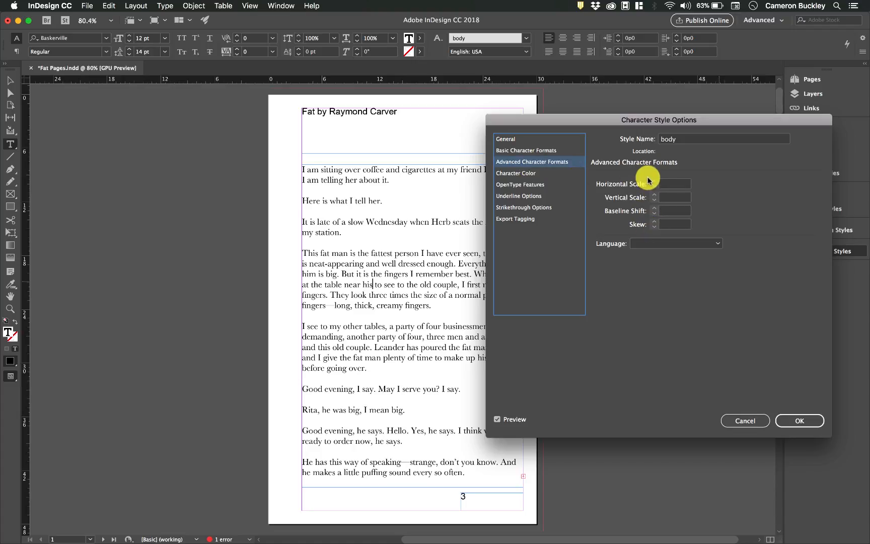
Set the "body" style's character color to [Black].
click(527, 172)
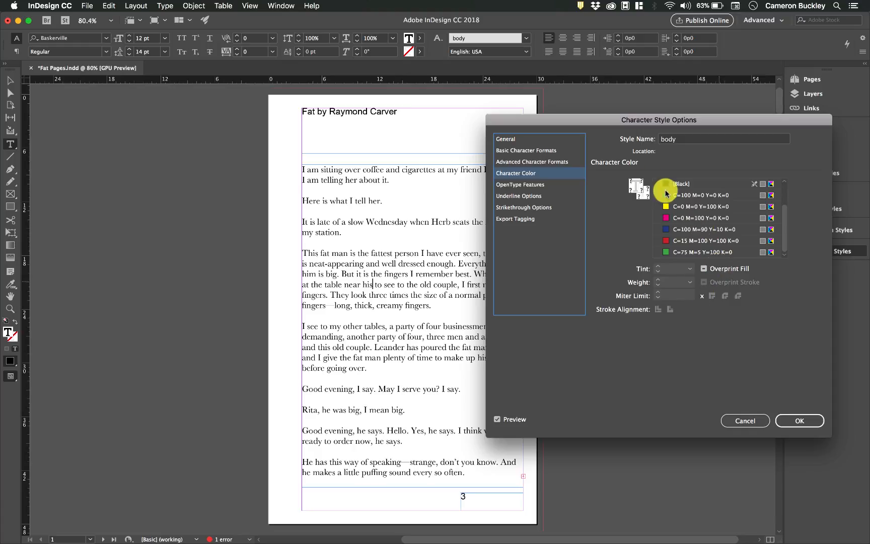
click(688, 185)
click(687, 195)
click(693, 185)
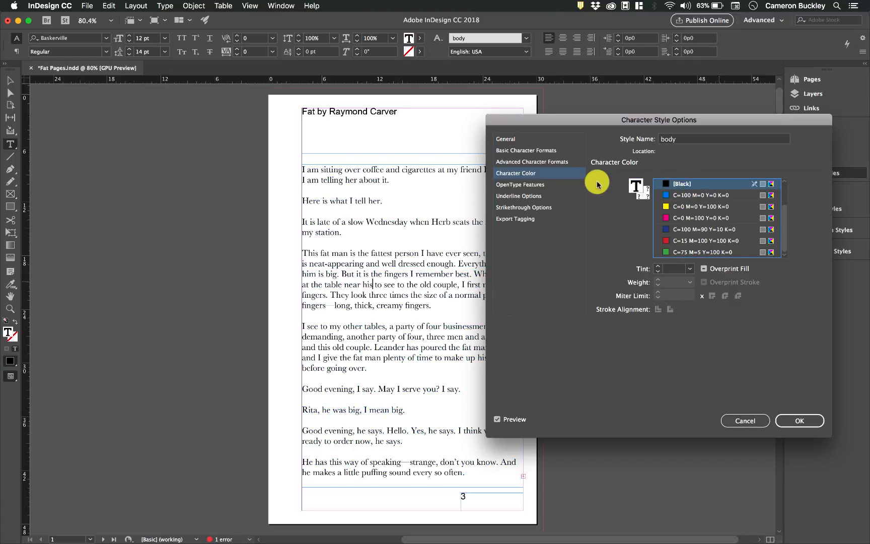
Review the OpenType features and export tagging of the "body" style, and save the character style's settings.
click(539, 186)
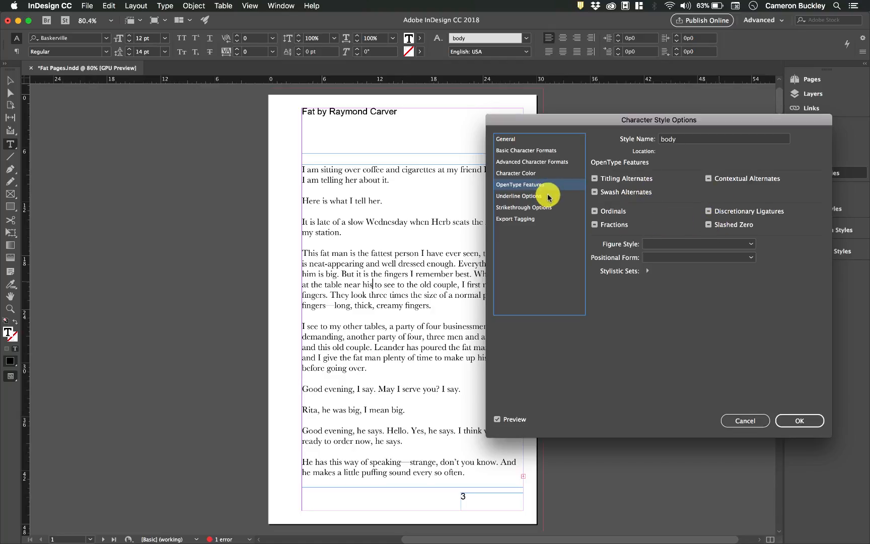
click(549, 218)
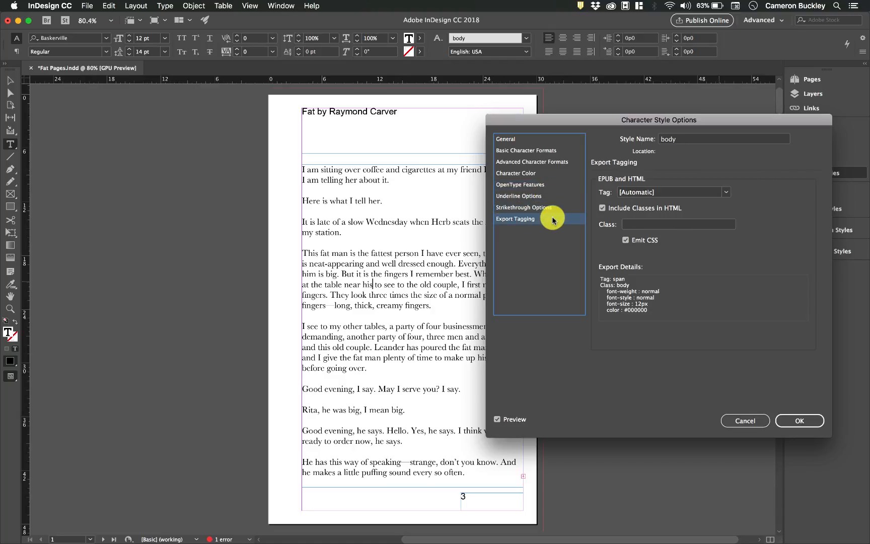
click(544, 139)
click(798, 420)
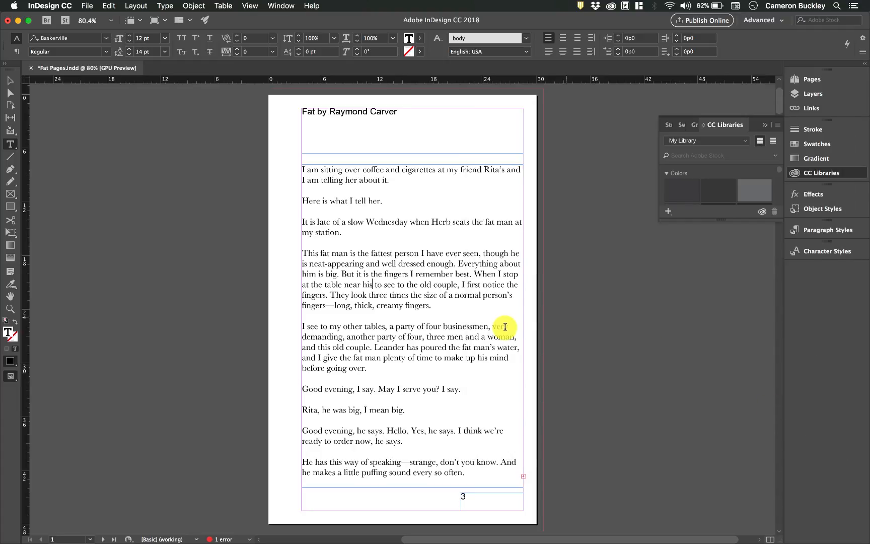
Look over the body text up close and preview the page in full-screen presentation mode.
click(10, 80)
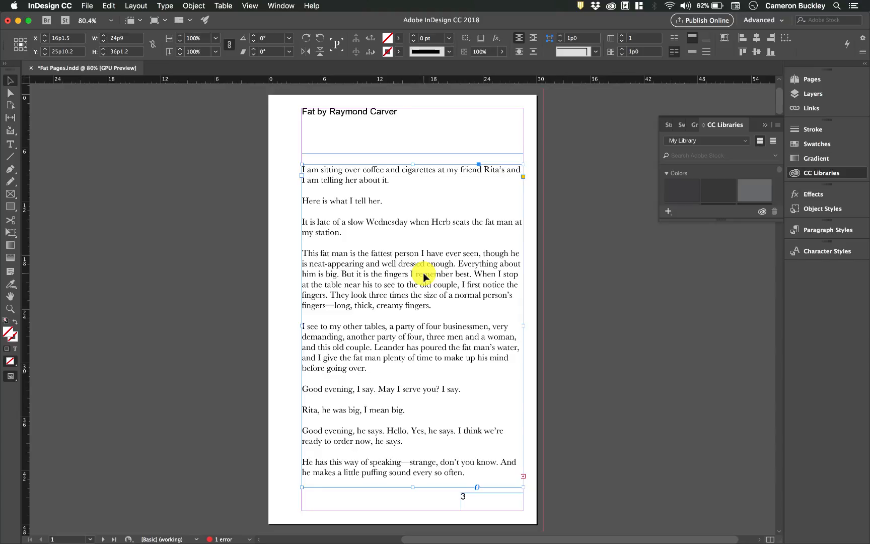
scroll(424, 273, left, 1)
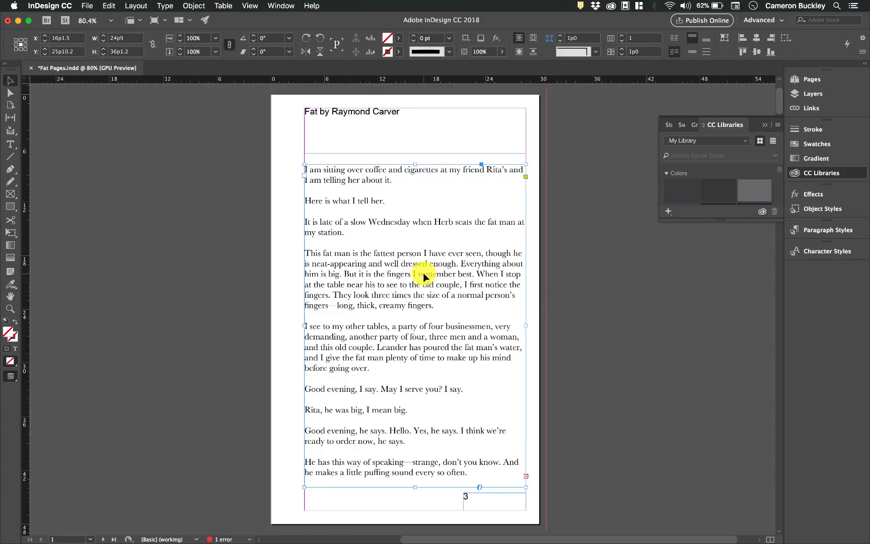
scroll(423, 276, up, 3)
scroll(424, 275, down, 3)
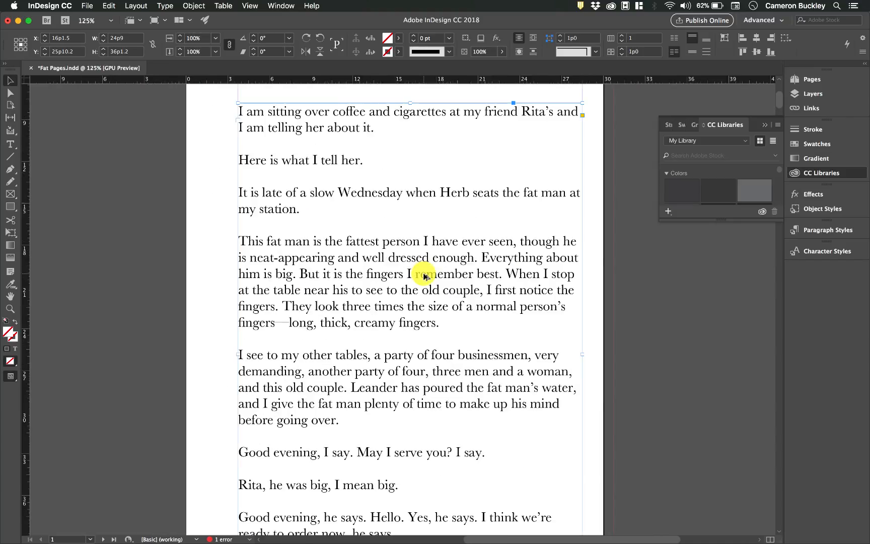
key(shift+w)
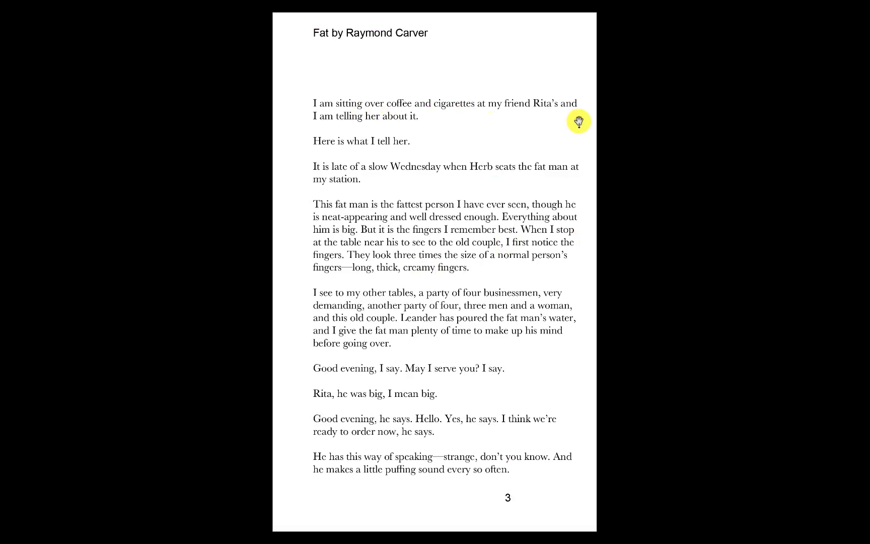
key(Escape)
Narrow the body text frame from its outer edge to about 23p9 wide and check the page in presentation mode.
click(521, 229)
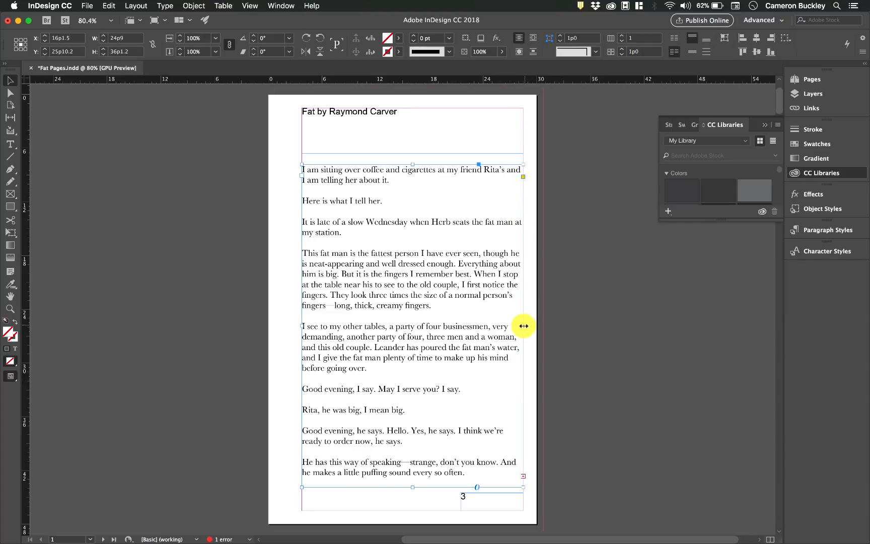
drag(522, 326, 514, 325)
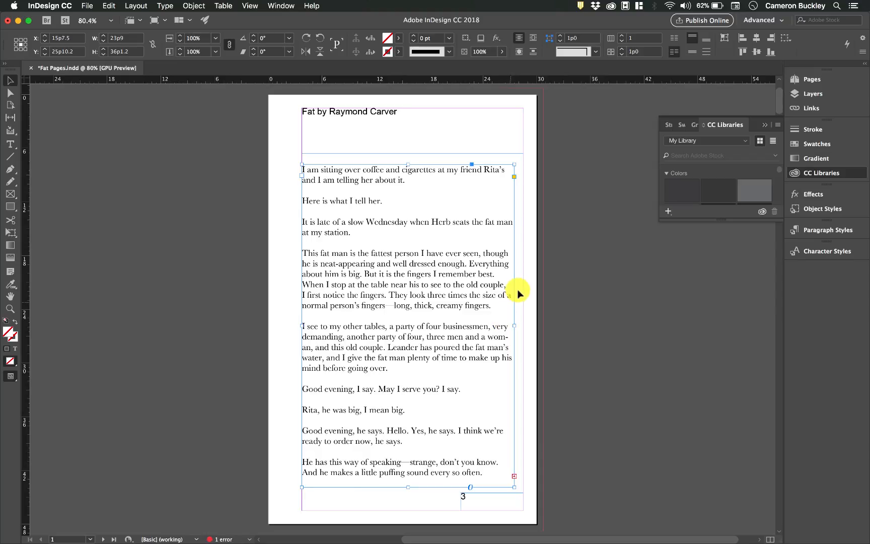
key(shift+w)
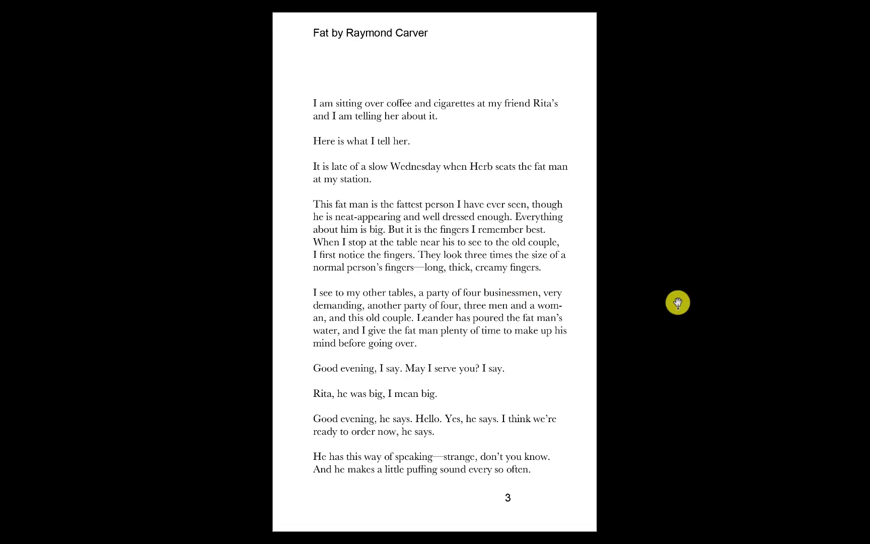
key(Escape)
Create a character style named "page numbers" from the page number at the foot of the page and open its basic character formats.
click(470, 506)
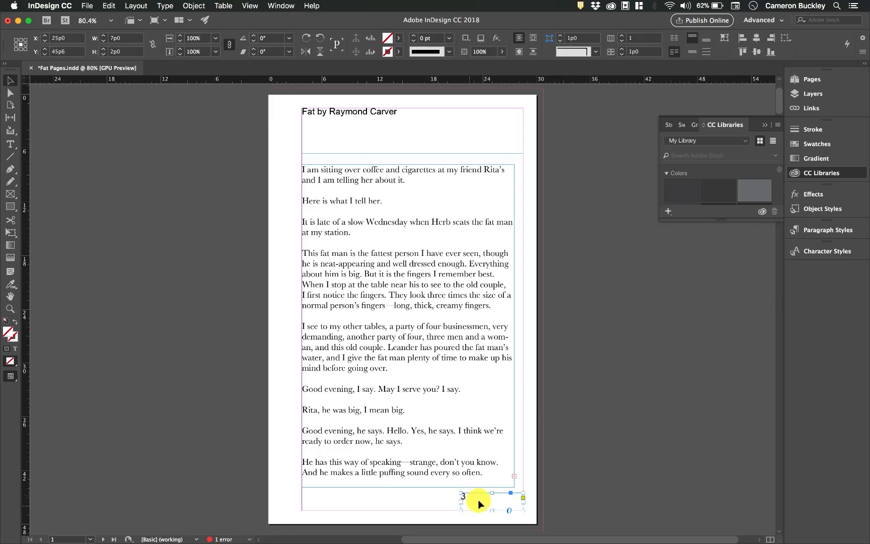
double_click(473, 496)
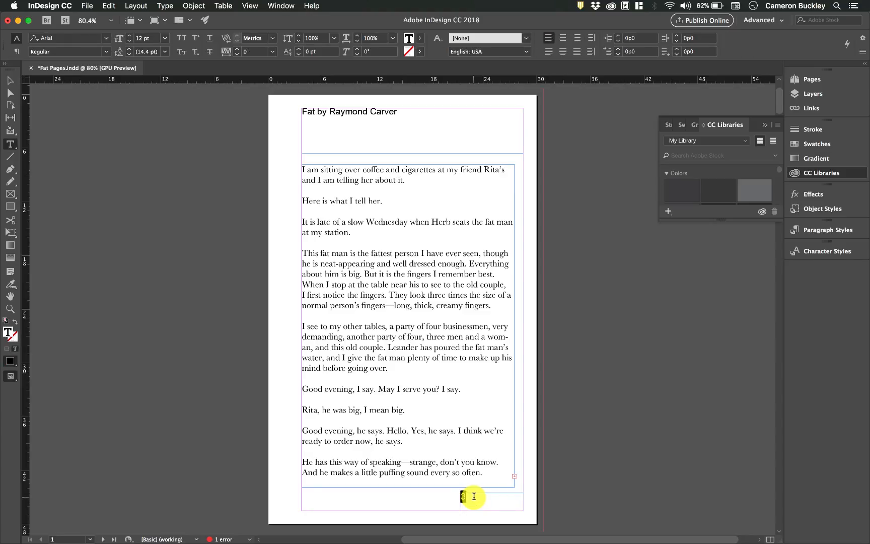
click(825, 252)
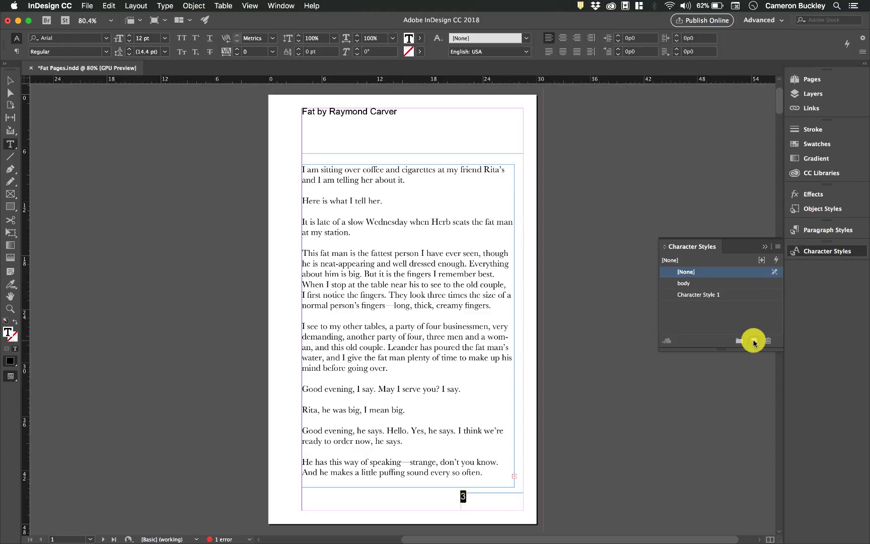
double_click(713, 294)
text(page nu)
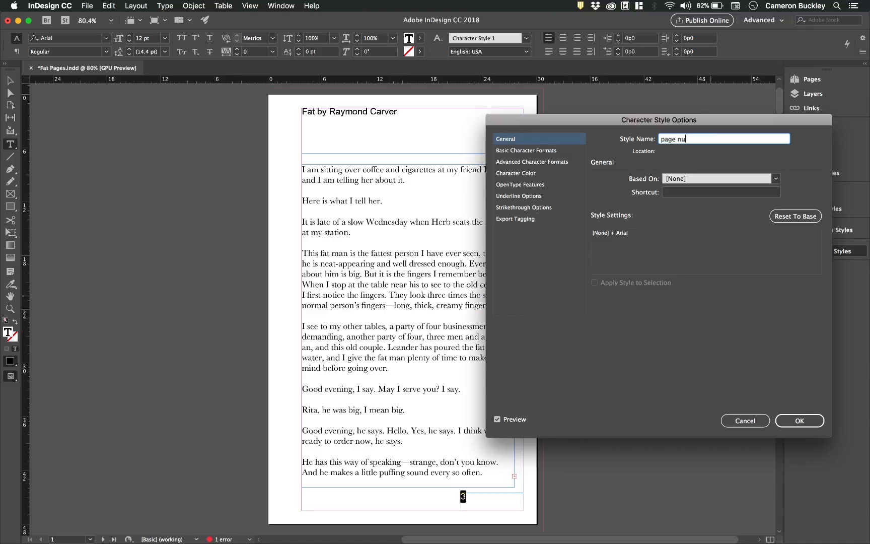
text(mbers)
click(519, 150)
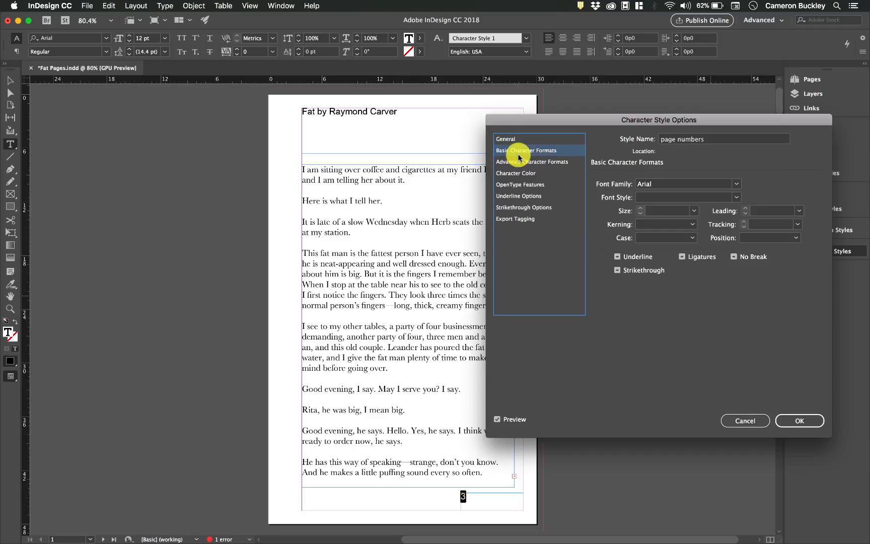
Try the Bigfish, Sathu and Skia fonts on the "page numbers" style.
click(736, 184)
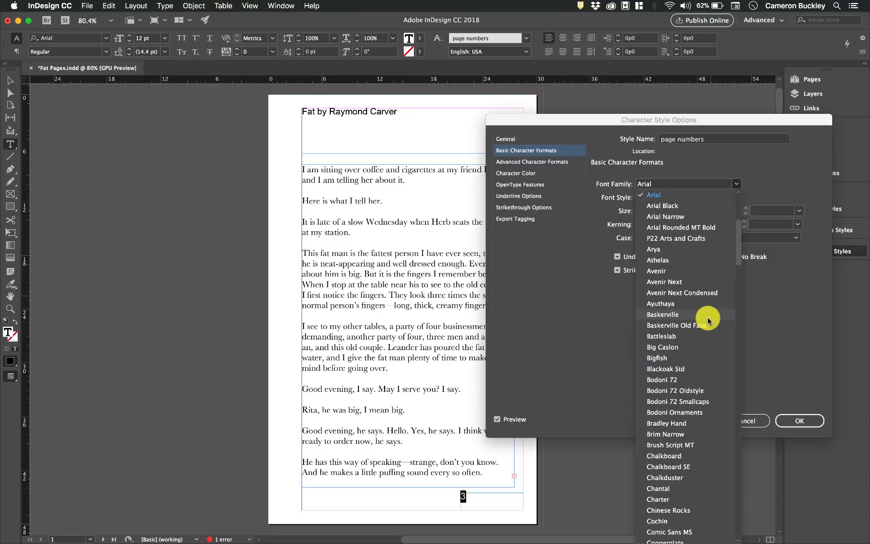
click(689, 357)
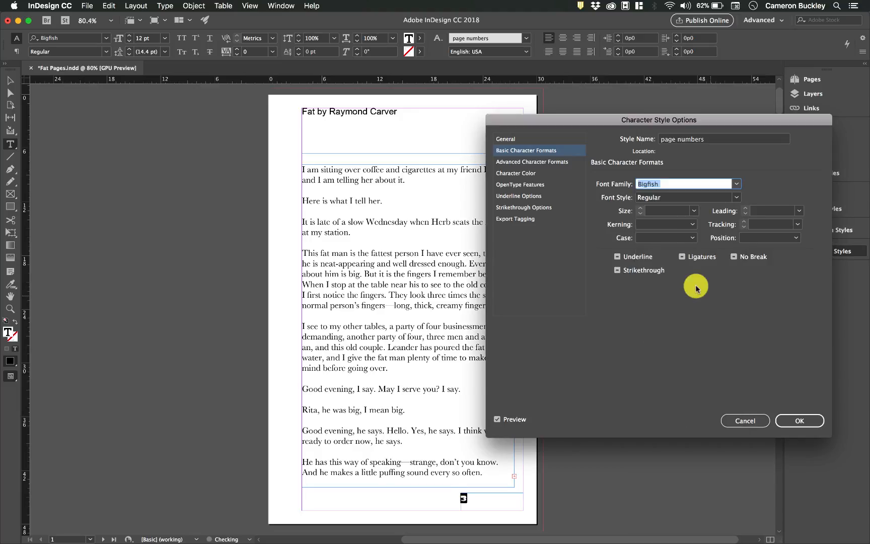
click(736, 183)
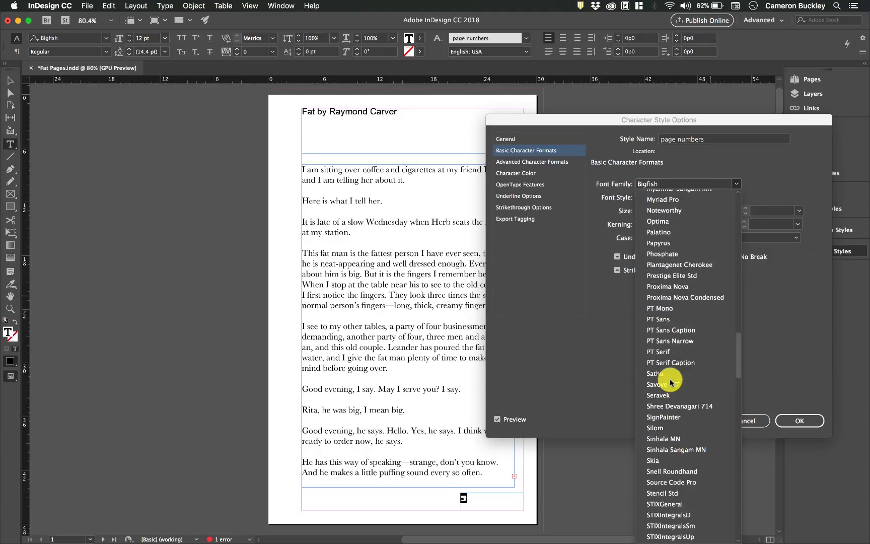
click(686, 373)
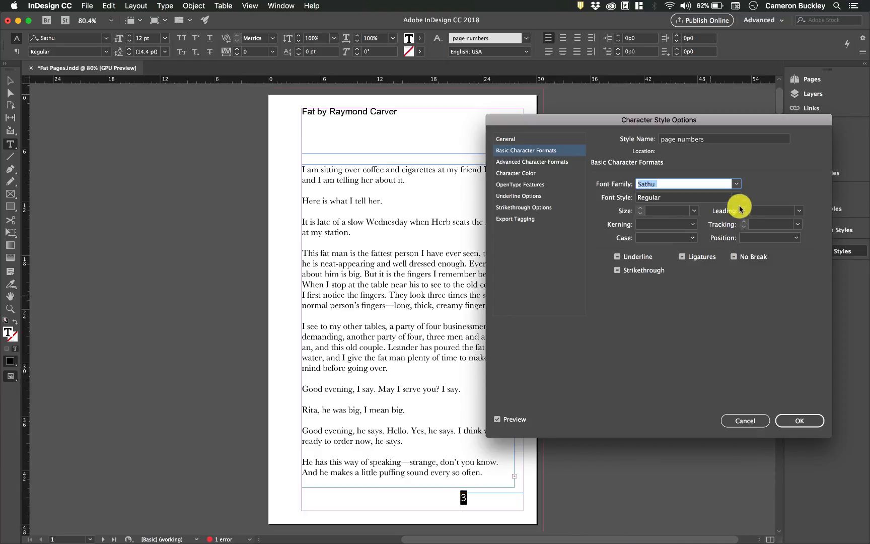
click(736, 183)
click(693, 287)
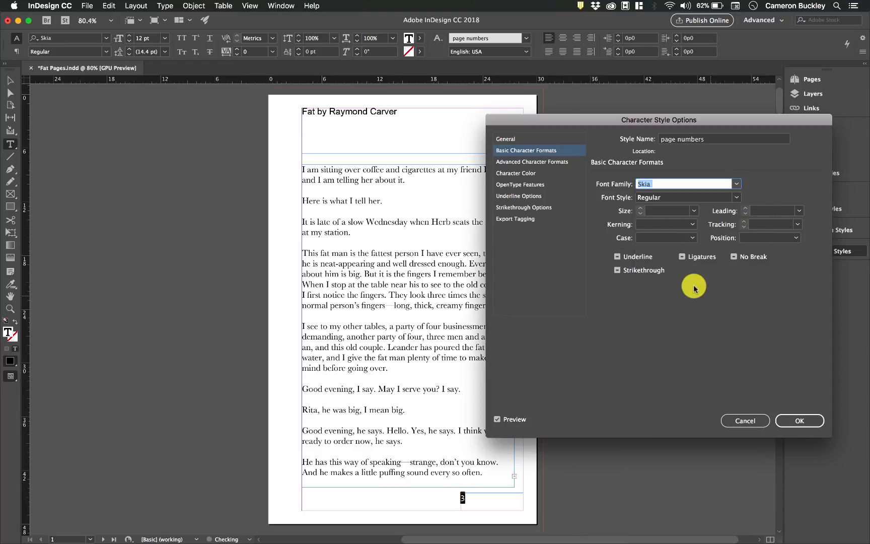
Set the "page numbers" style to the Chantal font in Light at 14 pt.
click(733, 187)
scroll(693, 330, up, 10)
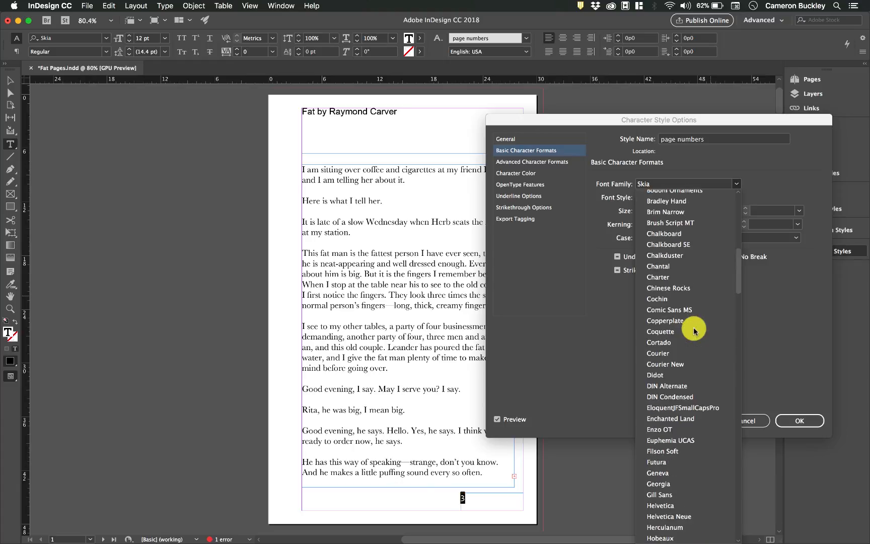
click(691, 266)
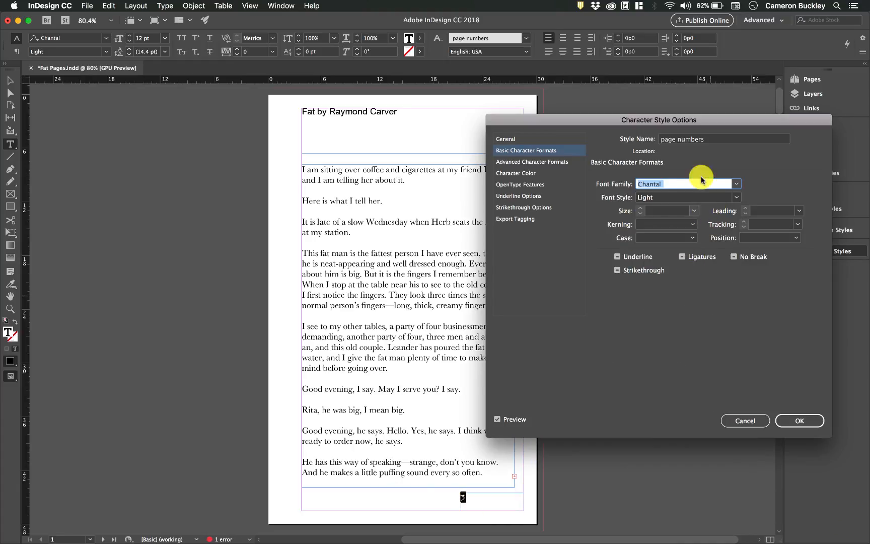
key(Tab)
key(Tab)
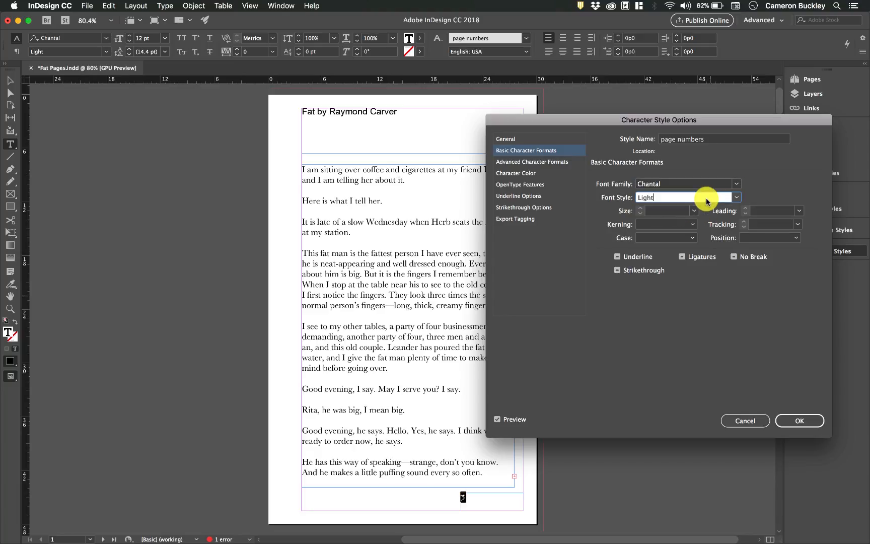
click(693, 211)
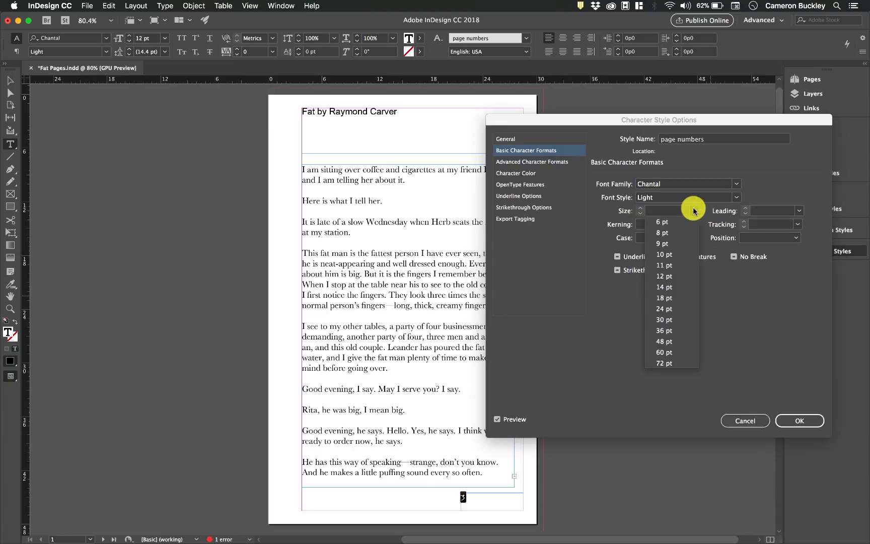
click(665, 289)
Color the "page numbers" style with the C=0 M=0 Y=0 K=86 swatch and save the style's settings.
scroll(711, 214, down, 3)
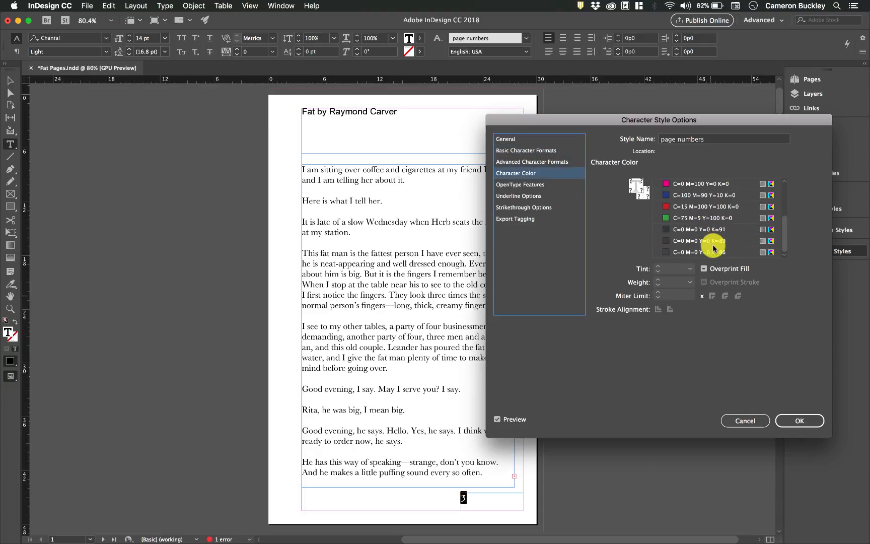
click(714, 242)
click(710, 253)
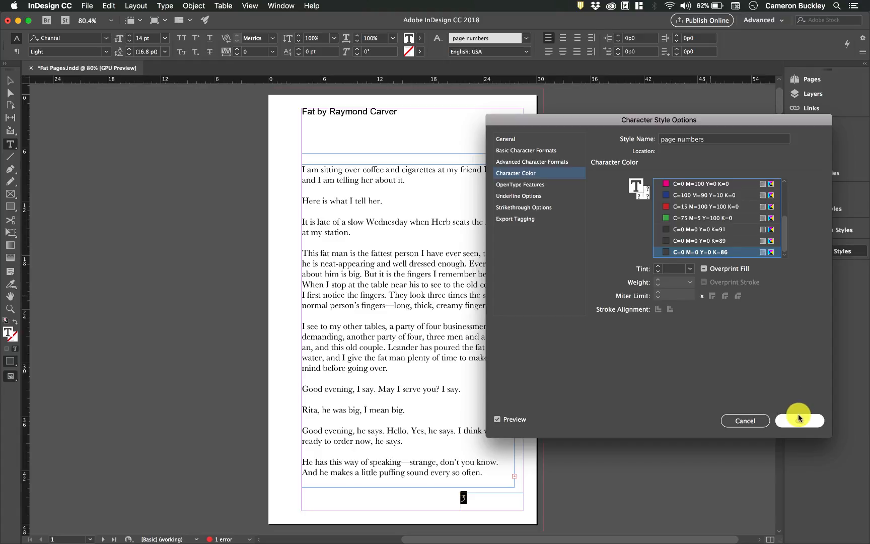
click(526, 186)
click(536, 197)
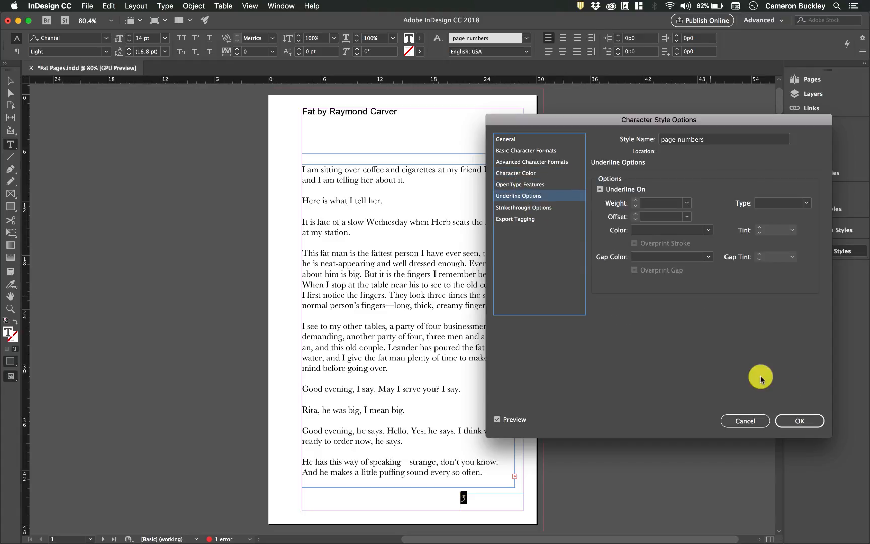
click(787, 419)
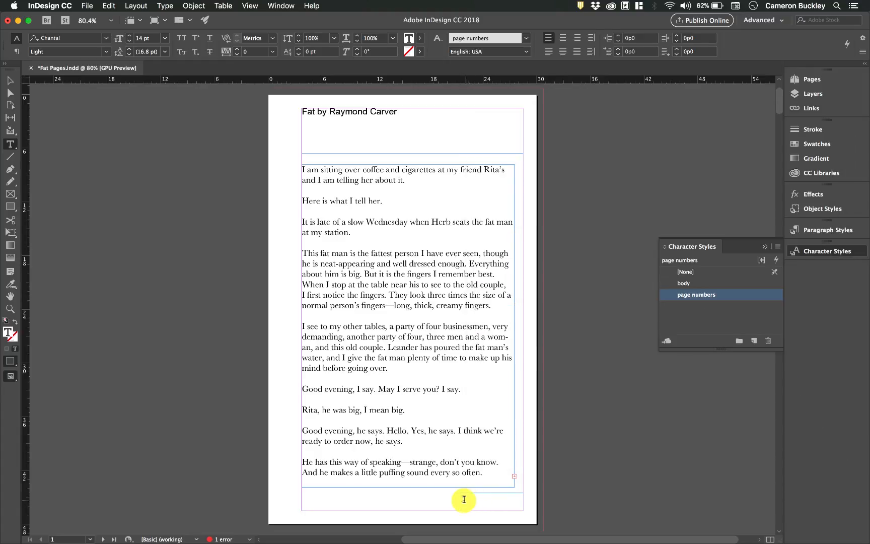
Create a paragraph style named "pagenumbers" for the page number.
click(831, 231)
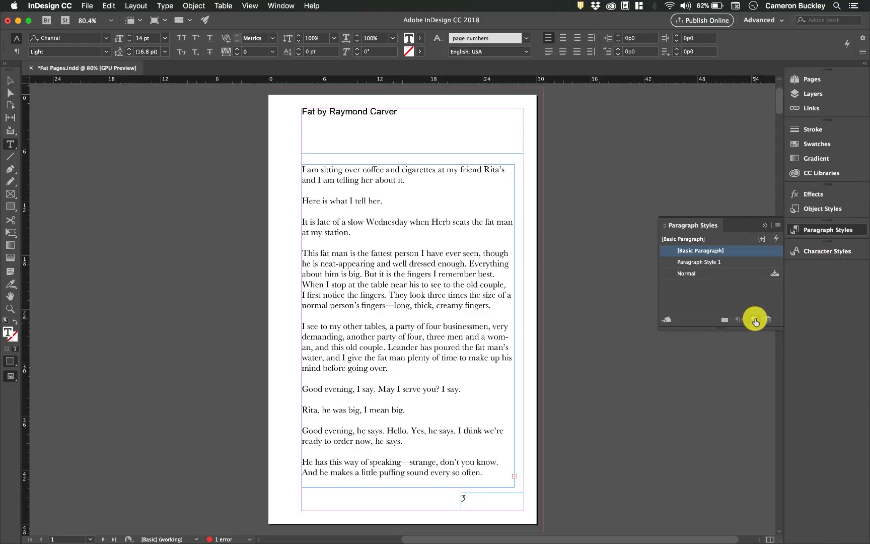
click(730, 263)
double_click(730, 262)
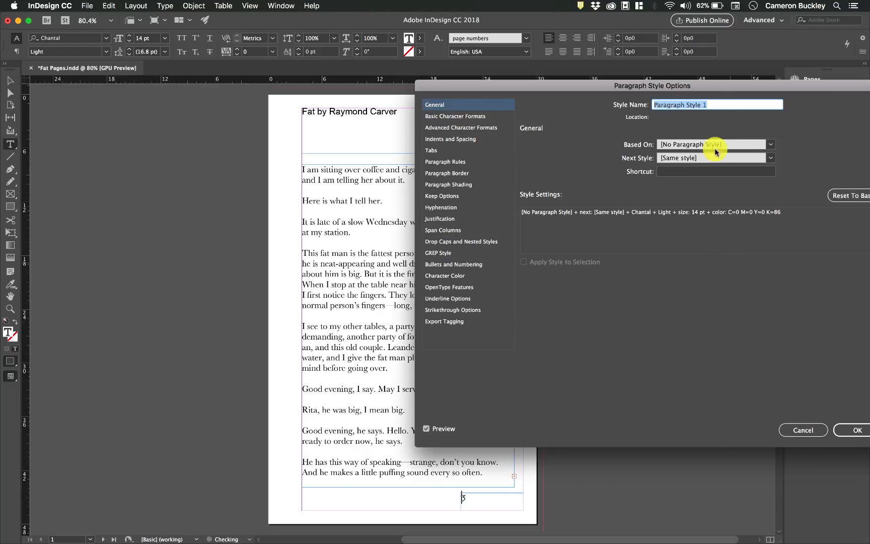
text(pagenumbers)
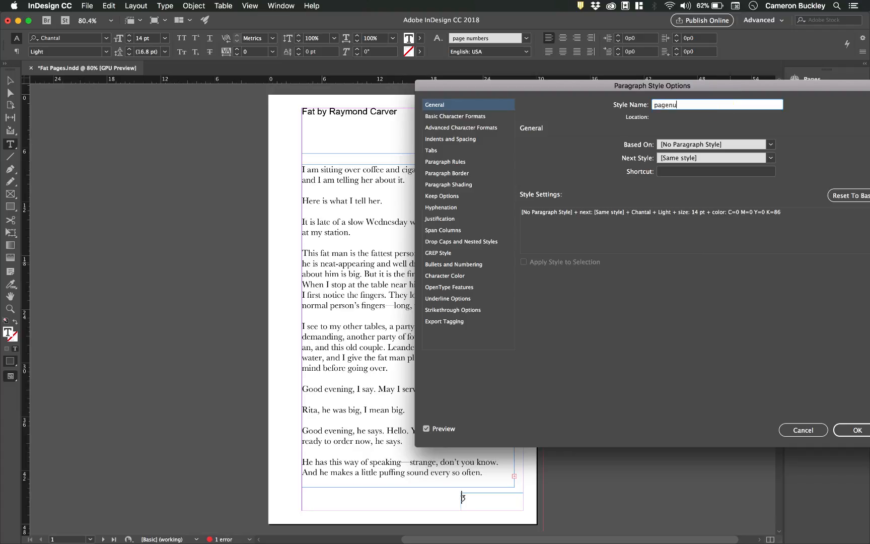
Set the "pagenumbers" paragraph style's alignment to Right, save it, and check the page in presentation mode.
click(464, 140)
click(608, 151)
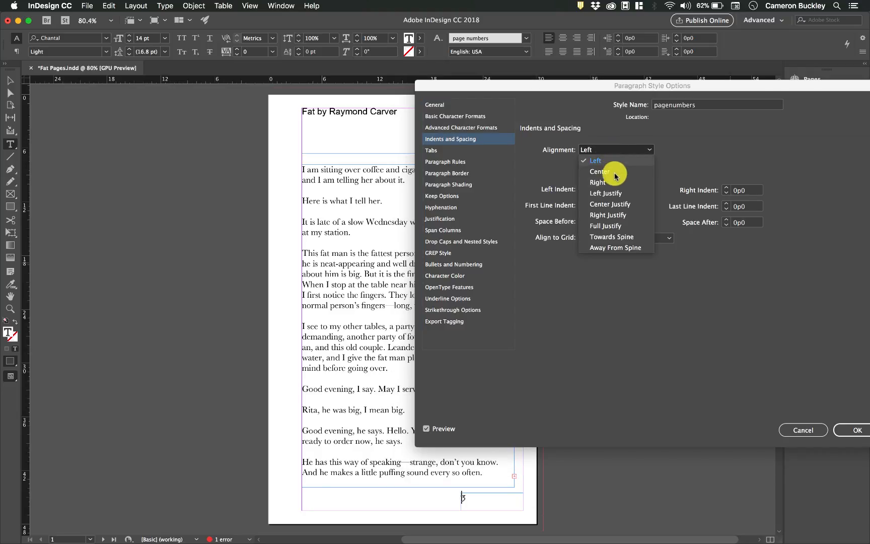
click(611, 189)
click(856, 430)
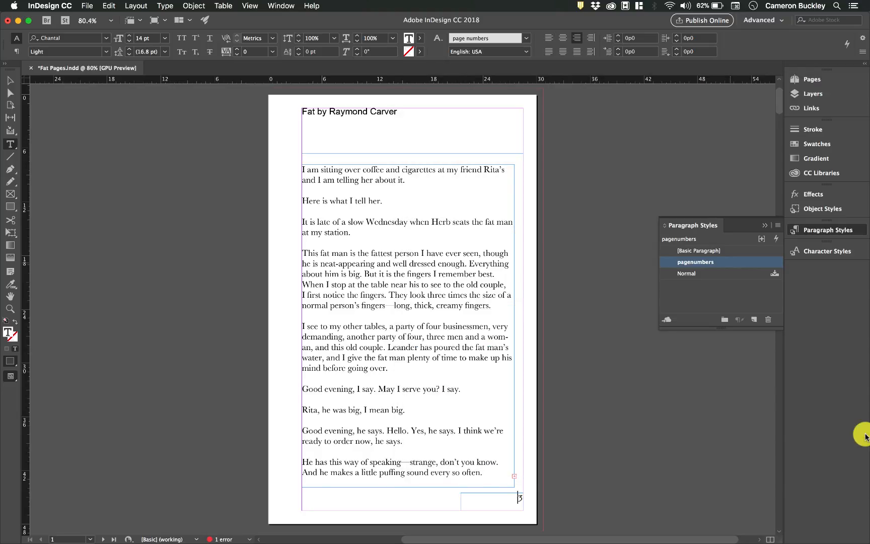
key(shift+w)
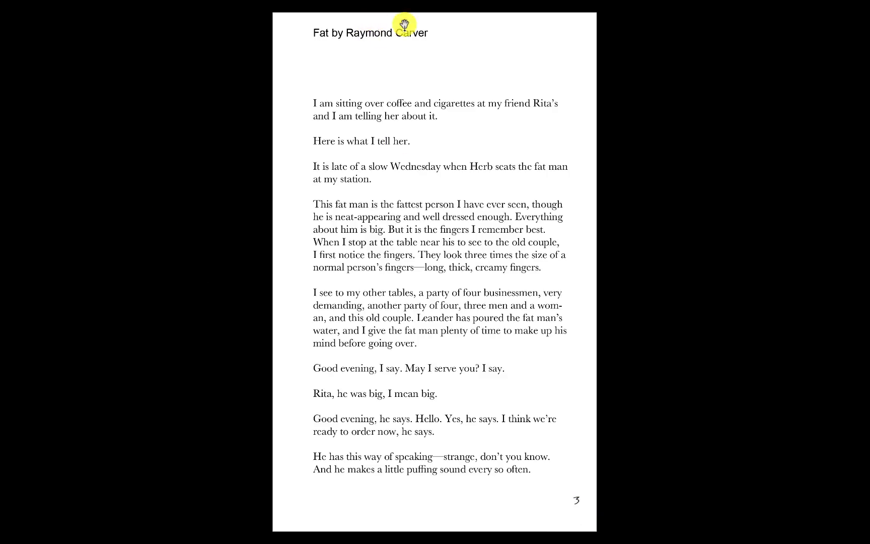
key(Escape)
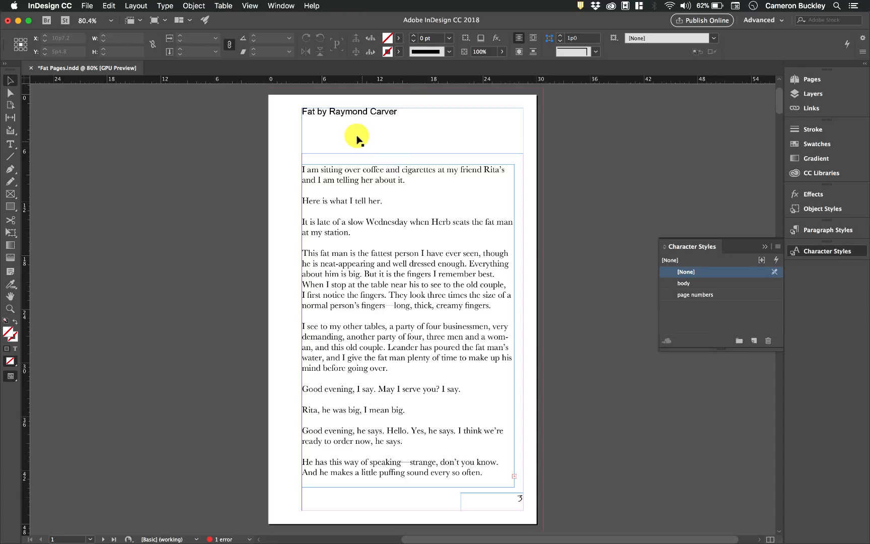
Create a character style named "Title" based on "page numbers" from the word "Fat" in the heading.
double_click(309, 112)
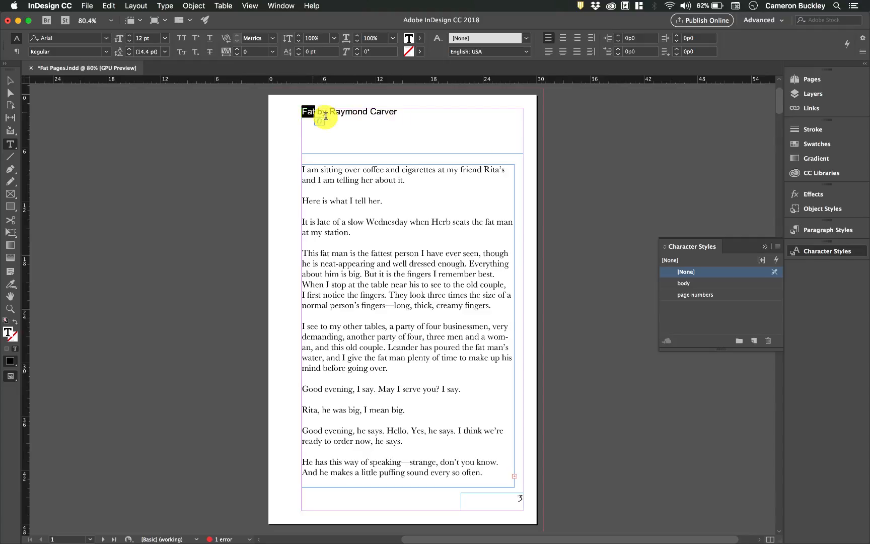
click(716, 297)
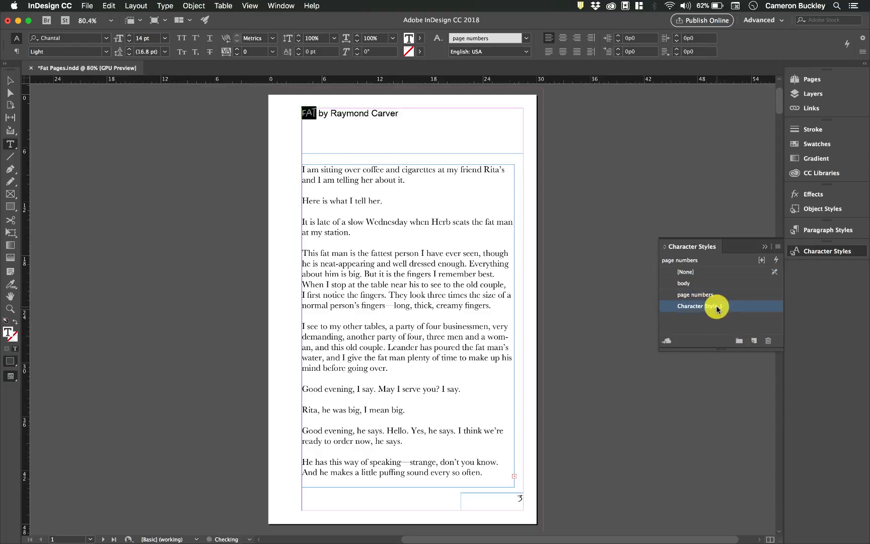
double_click(716, 305)
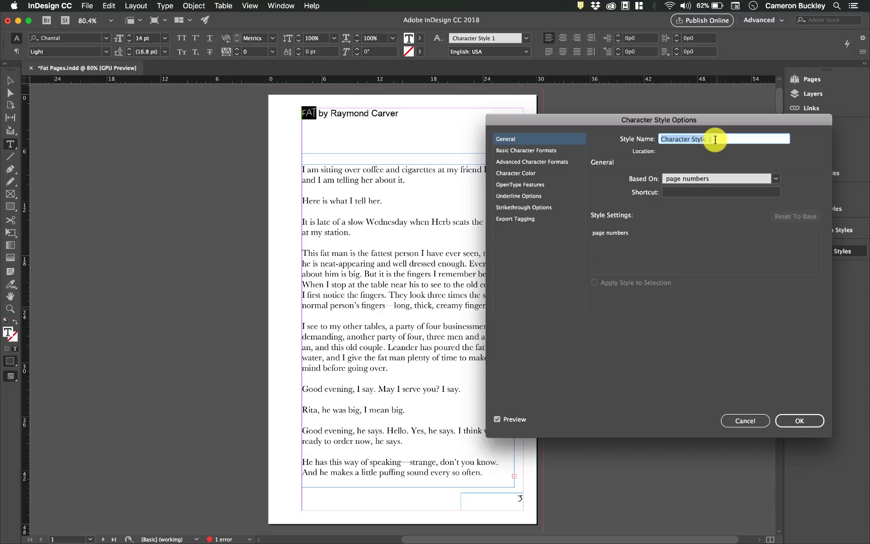
text(Title)
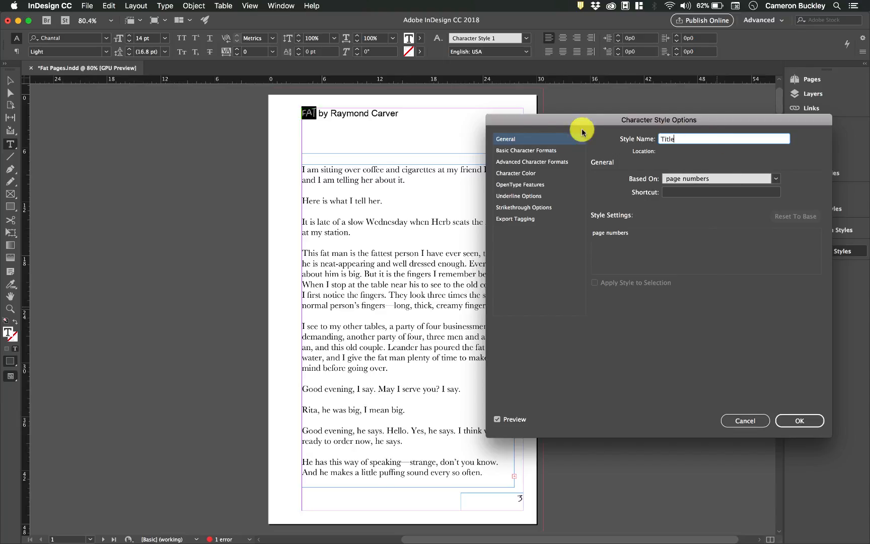
Increase the "Title" style's font size to 37 pt.
click(548, 150)
click(640, 208)
click(639, 209)
click(640, 209)
click(640, 208)
click(640, 208)
click(640, 208)
click(640, 208)
click(640, 208)
click(640, 209)
click(640, 209)
click(640, 209)
click(639, 208)
click(640, 209)
click(639, 209)
click(640, 209)
click(640, 208)
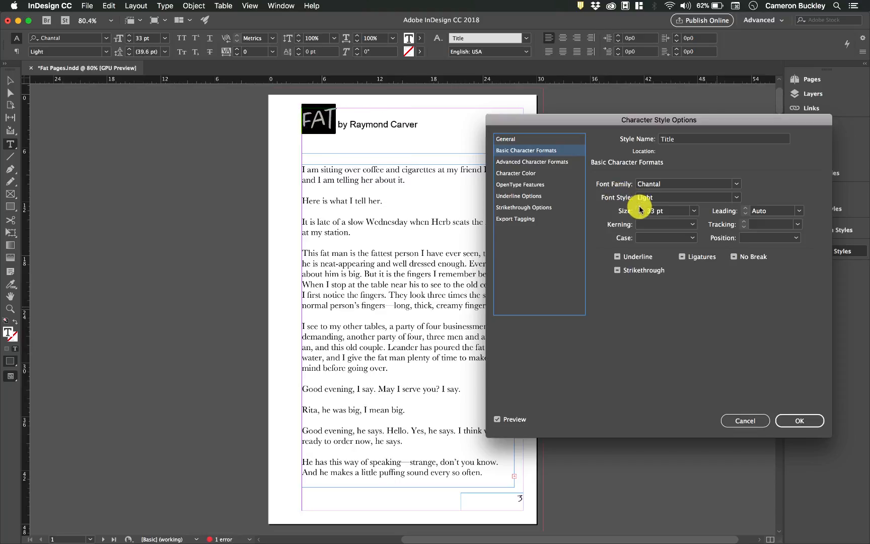
click(639, 208)
click(640, 208)
click(640, 208)
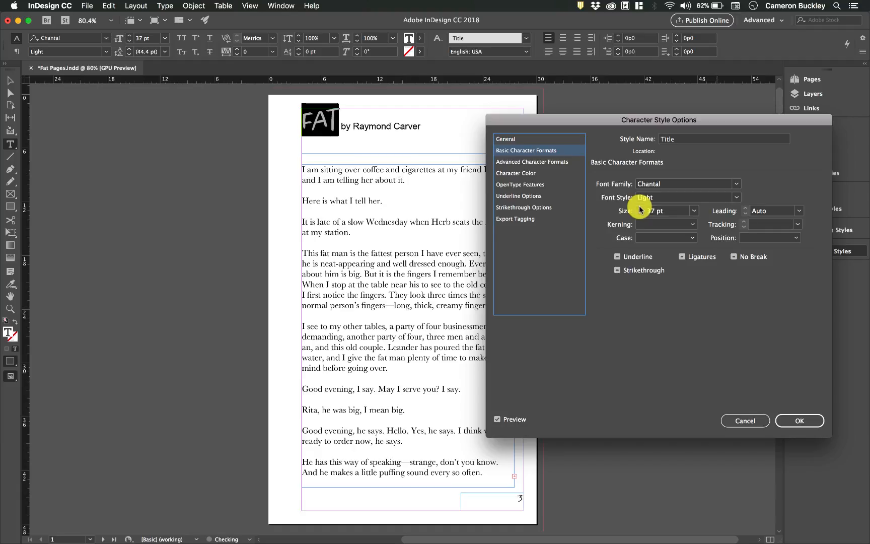
click(640, 208)
Review the "Title" style's color and OpenType settings, switch its underline off, and save the style.
click(539, 162)
click(538, 173)
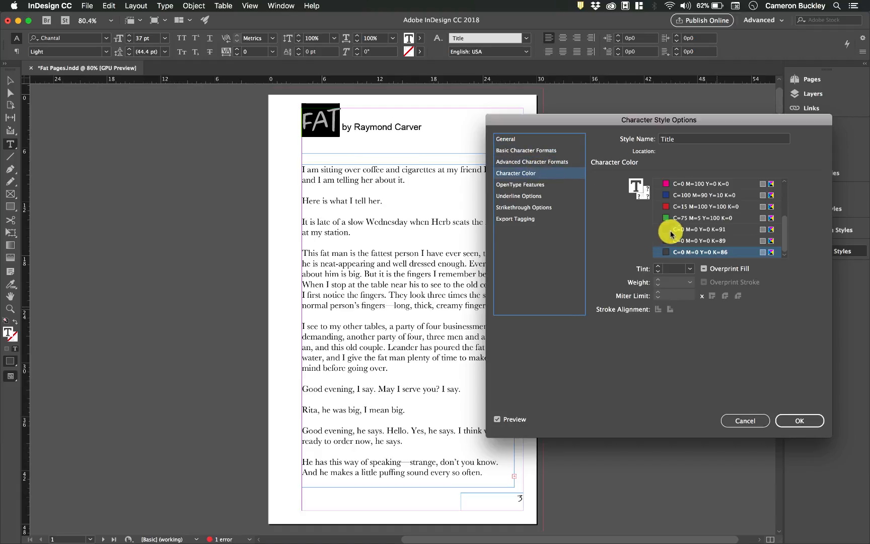
click(534, 184)
click(523, 207)
click(548, 196)
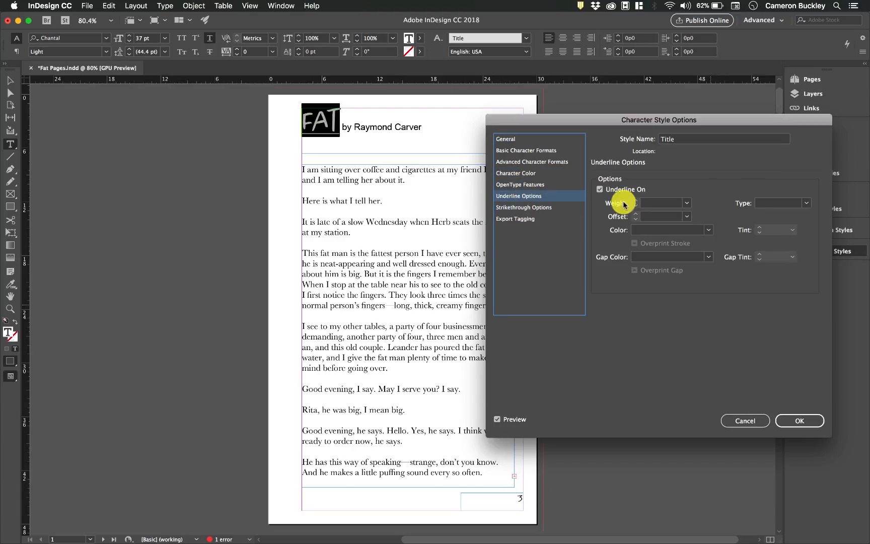
click(600, 190)
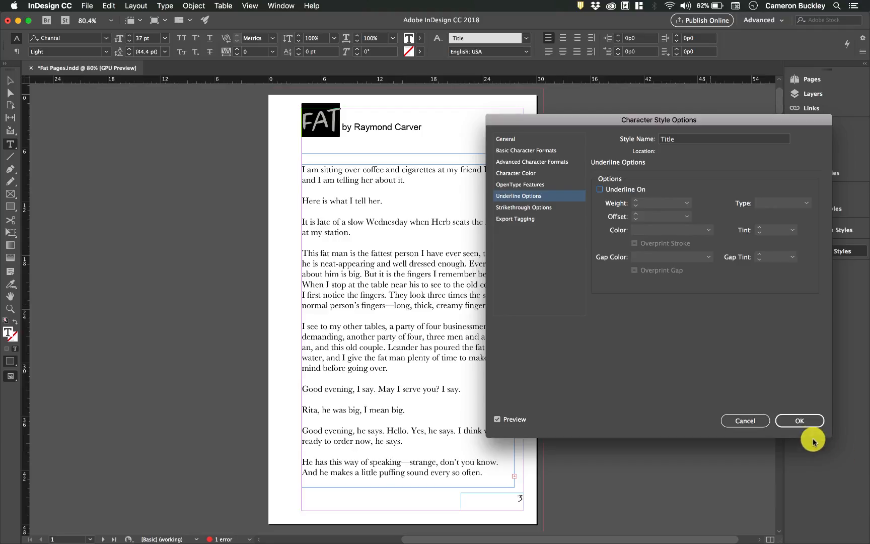
click(801, 421)
click(716, 324)
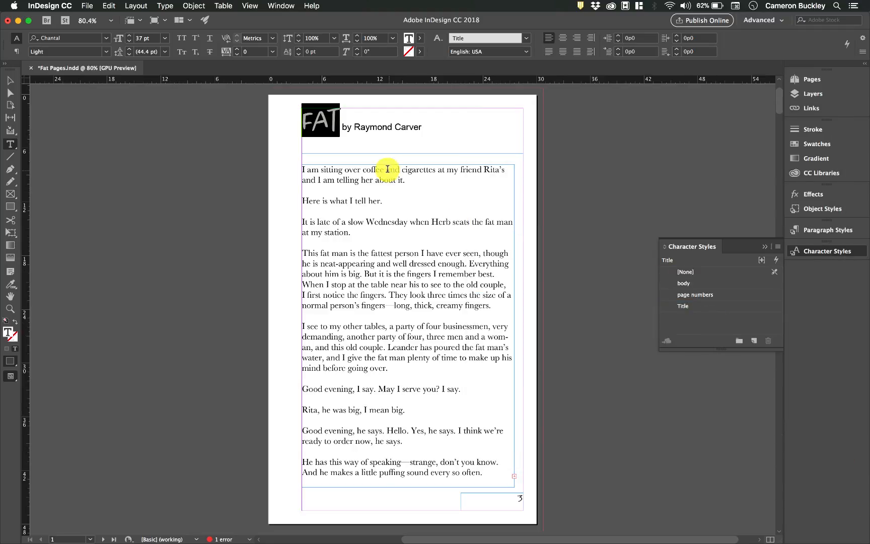
Create a character style named "author" from the author byline beside the heading word "Fat".
click(360, 116)
drag(344, 125, 408, 128)
click(342, 128)
drag(345, 127, 422, 128)
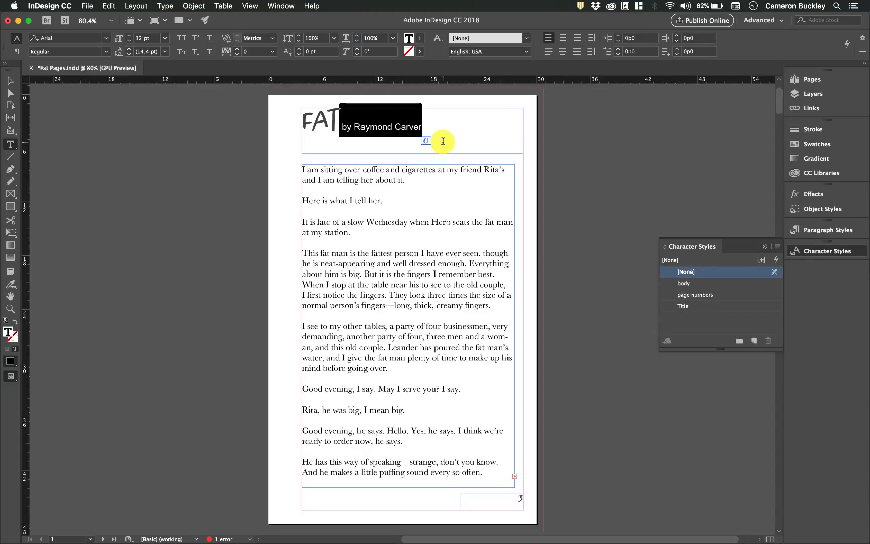
click(758, 341)
double_click(707, 317)
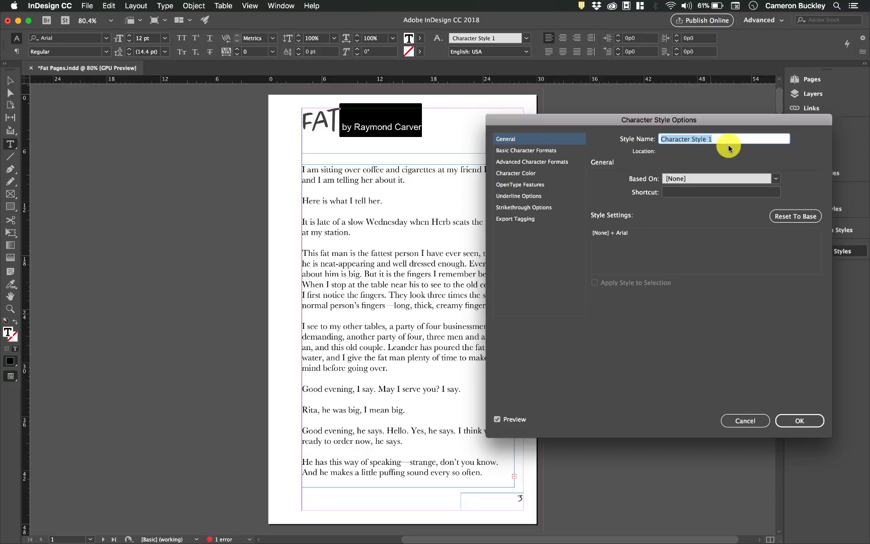
text(author)
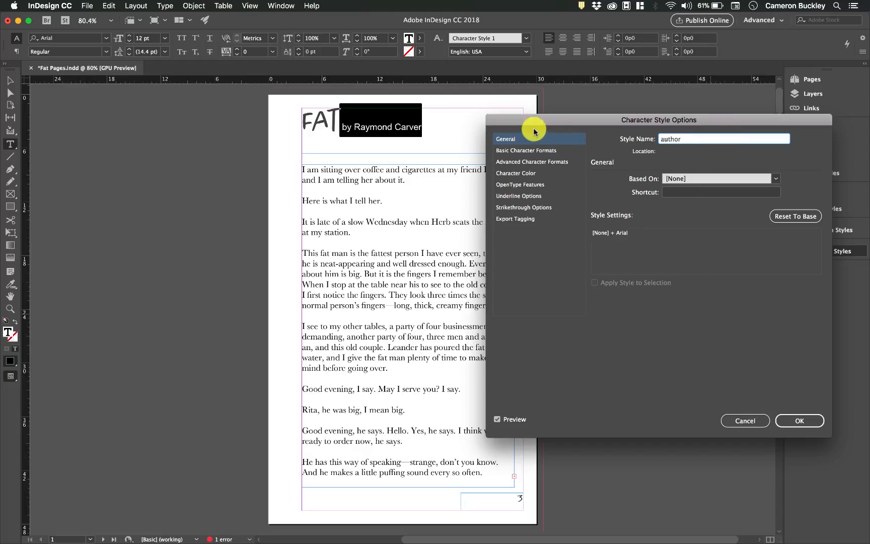
Set the "author" character style's font to Baskerville Regular at 14 pt.
click(548, 151)
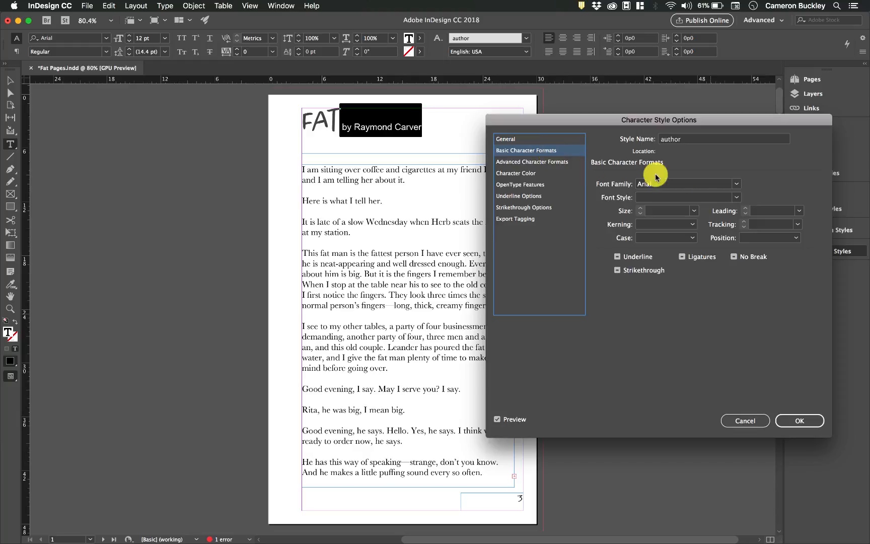
click(734, 185)
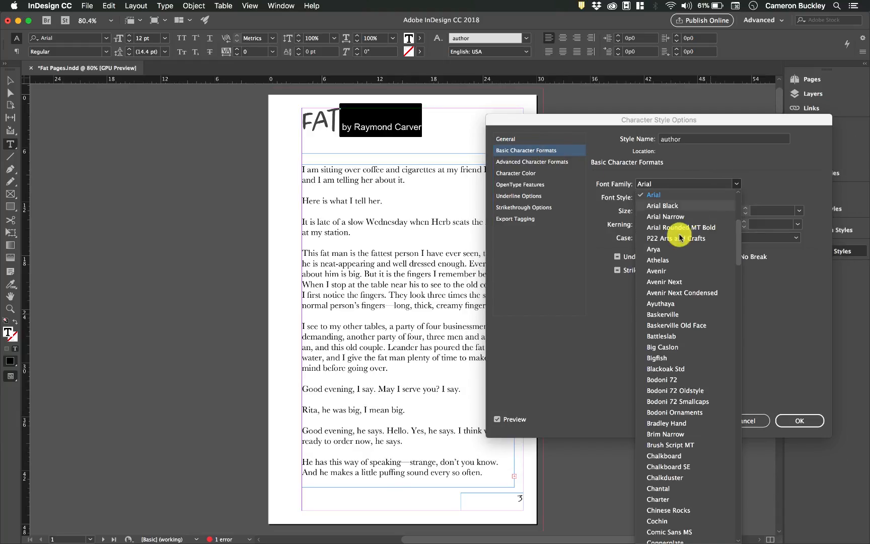
click(685, 315)
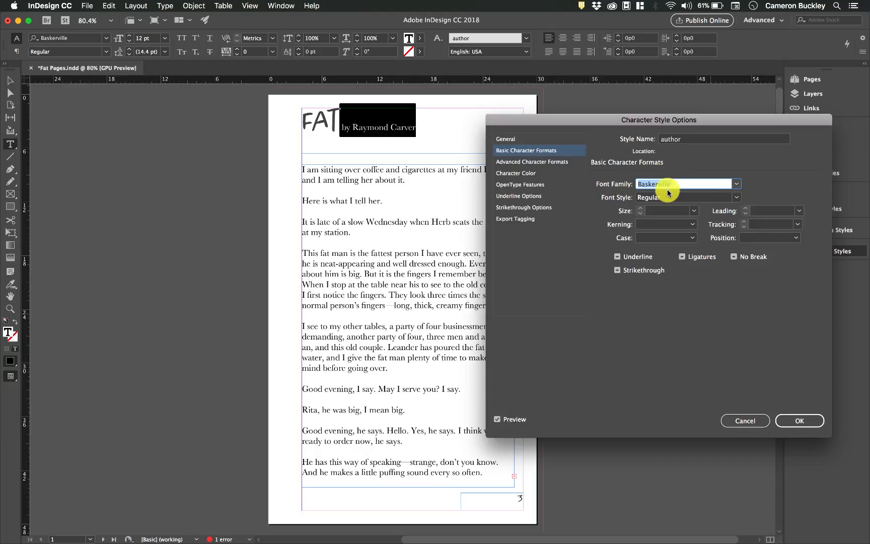
click(546, 162)
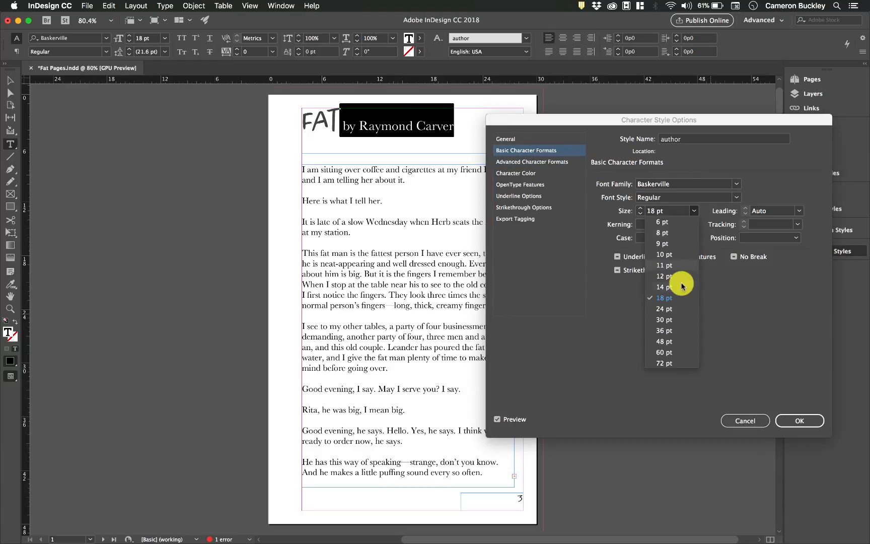
click(675, 287)
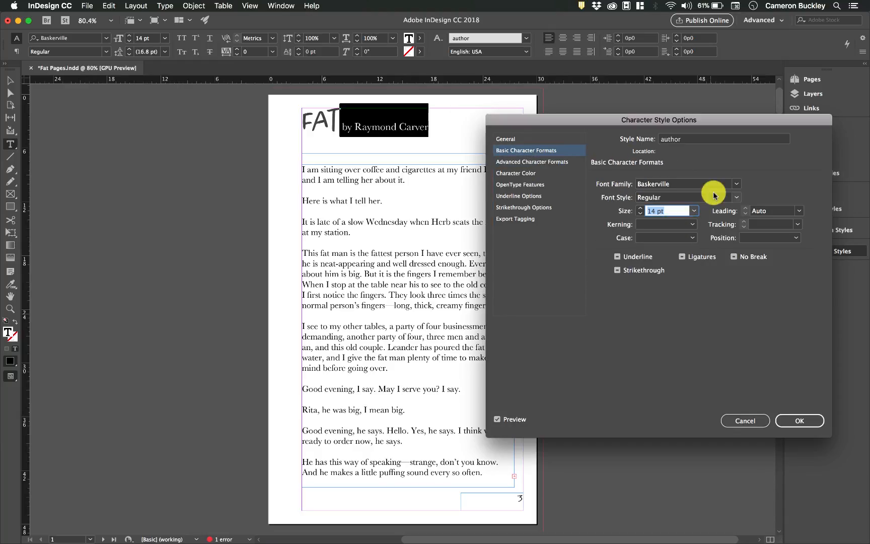
Try Optical kerning for the "author" style, then settle on None.
click(692, 224)
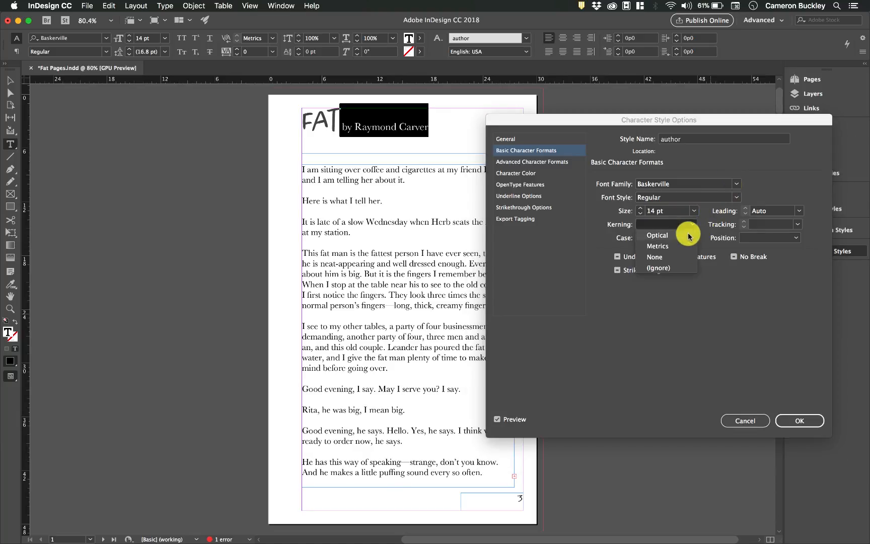
click(689, 236)
click(691, 224)
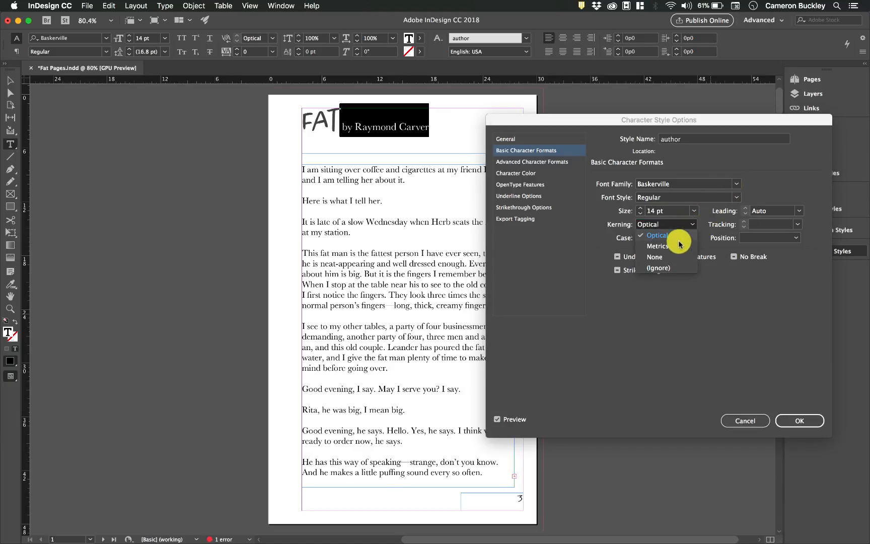
click(674, 257)
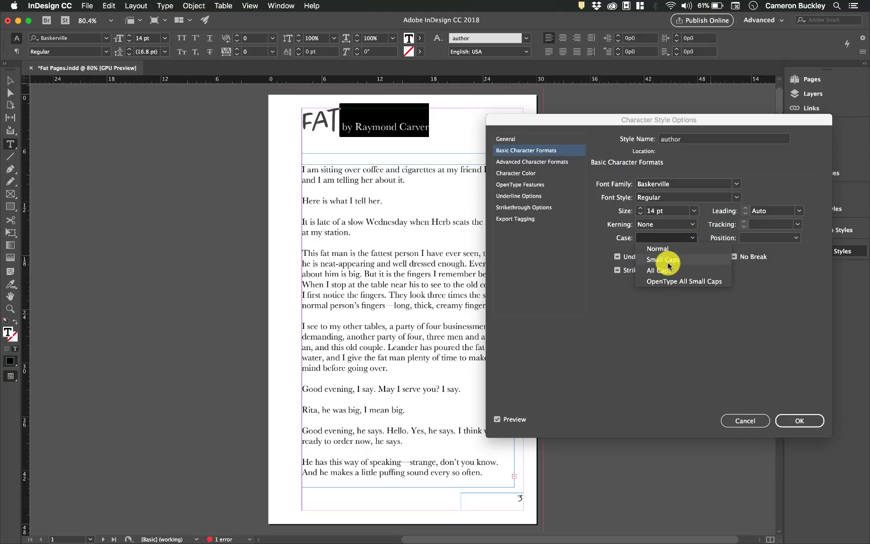
Set the "author" style's case to Small Caps after comparing it with All Caps, and save the style.
click(668, 263)
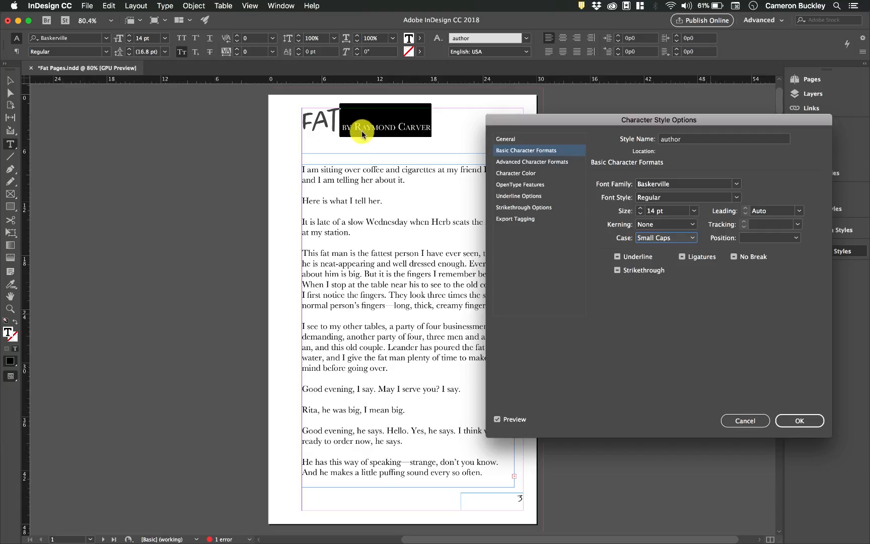
click(654, 237)
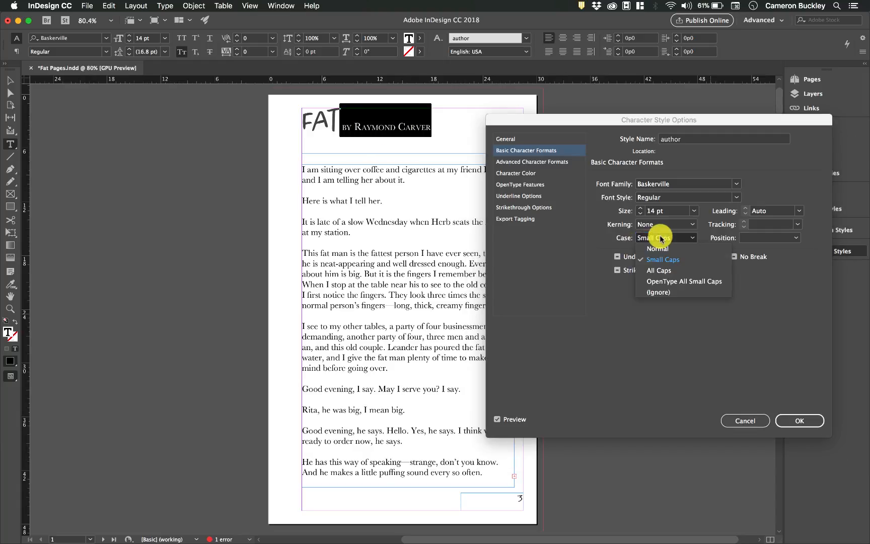
click(672, 270)
click(658, 237)
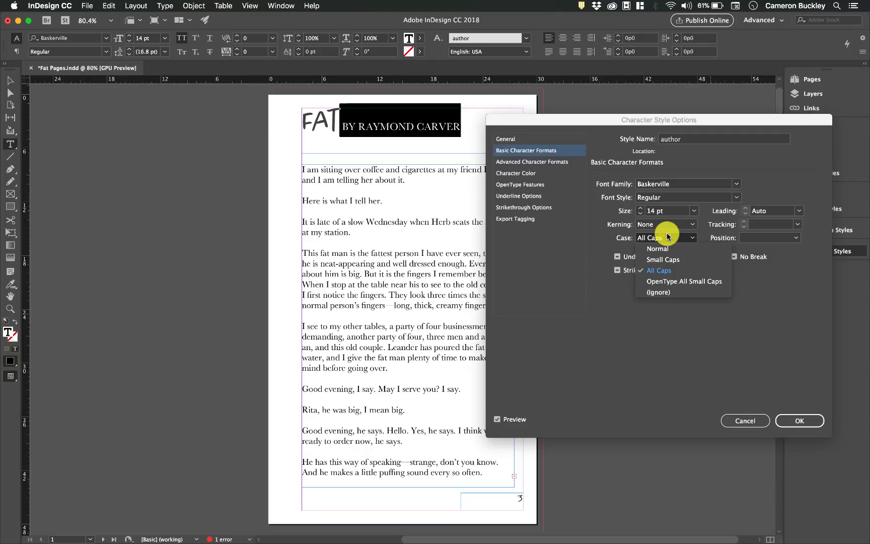
click(668, 260)
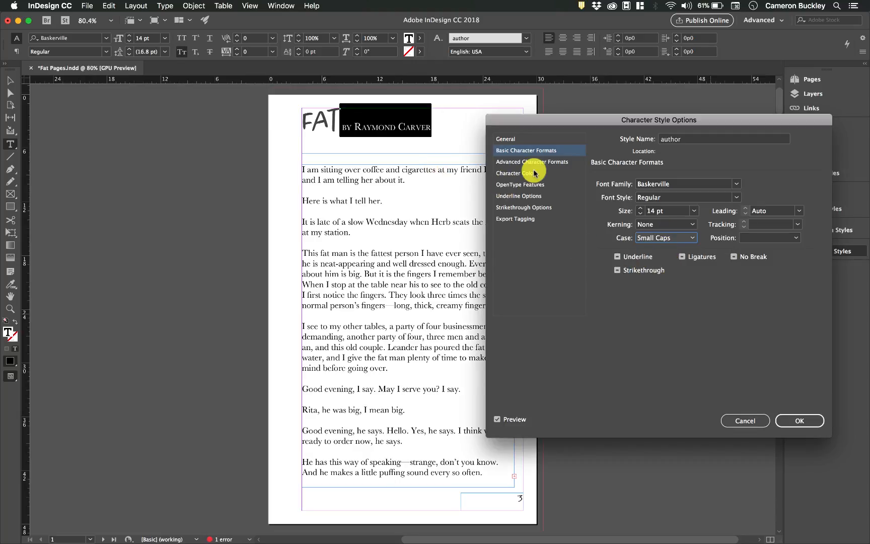
key(Return)
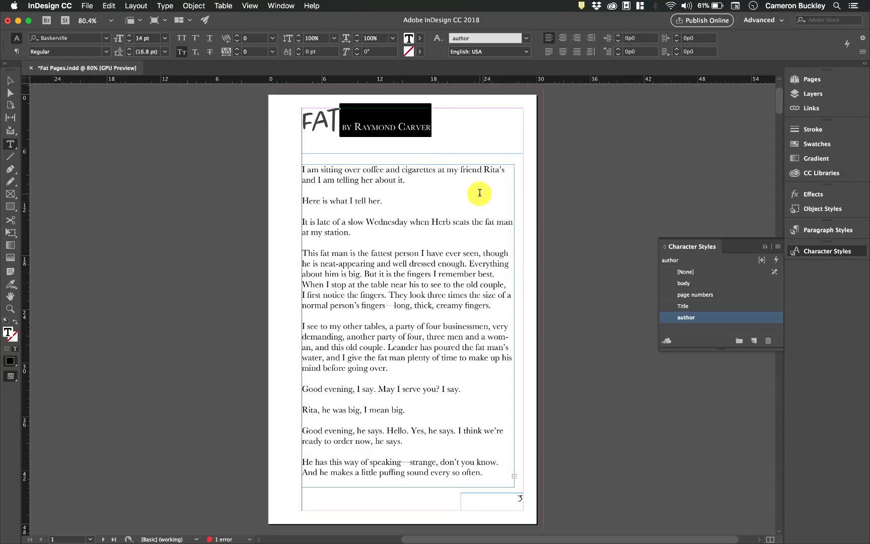
Select the whole heading line and create a paragraph style named "title" for it.
click(433, 133)
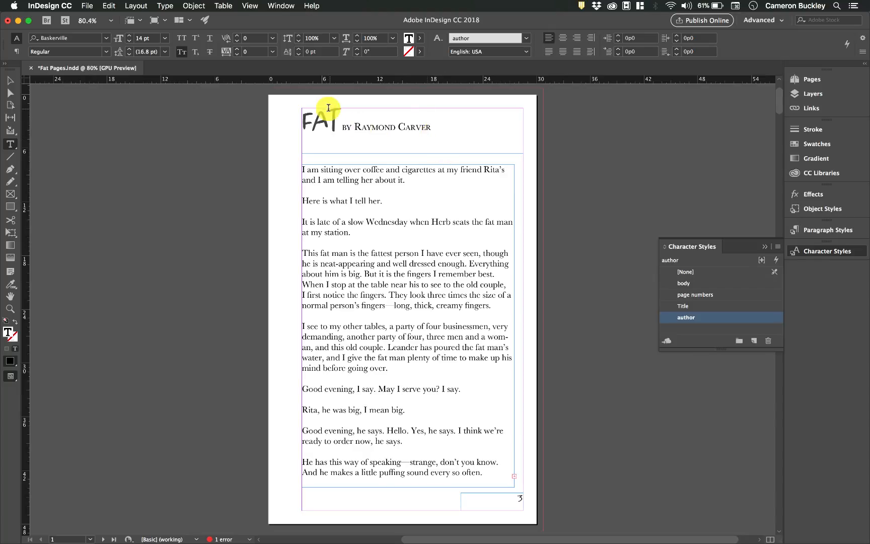
shift+click(295, 125)
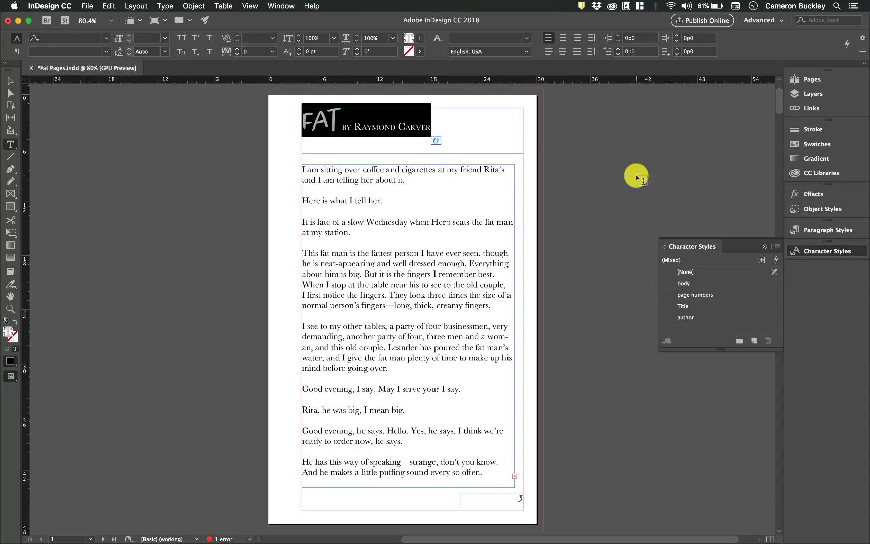
click(828, 230)
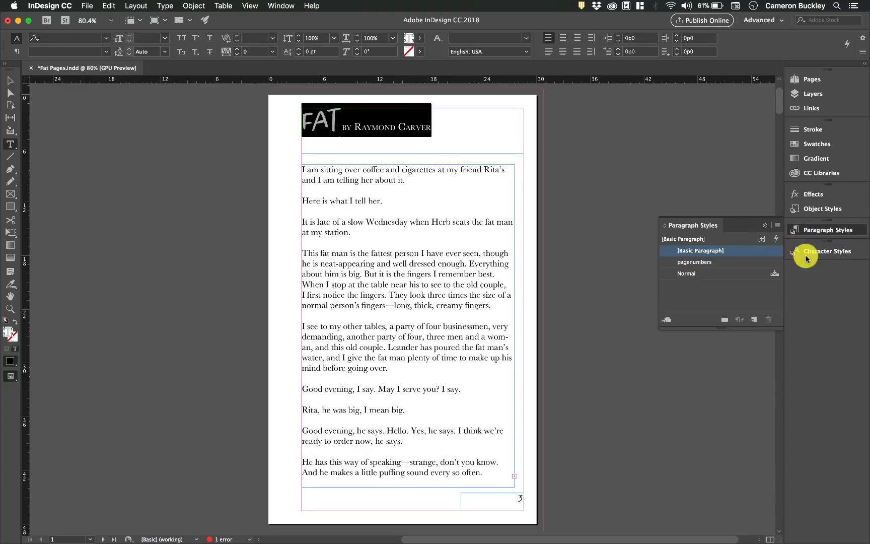
click(755, 319)
click(721, 261)
click(720, 267)
text(title)
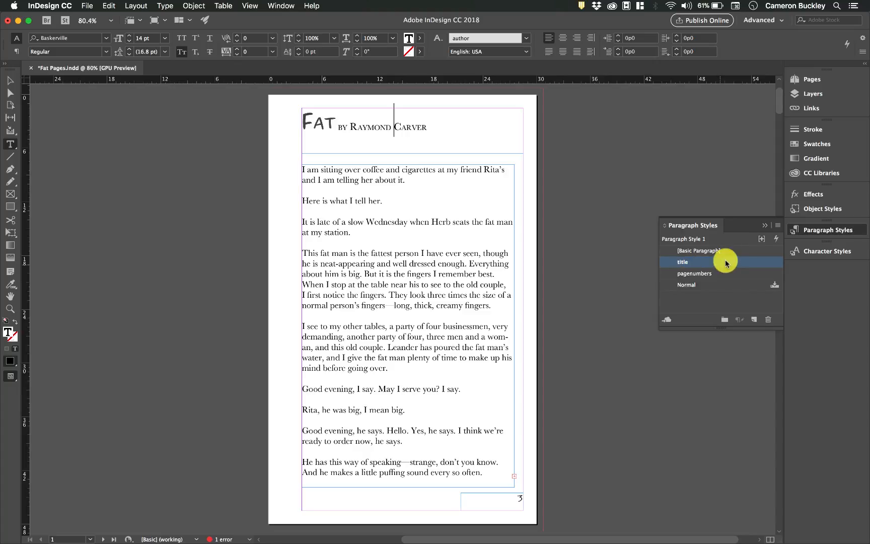
Set the "title" paragraph style's alignment to Center and save the style.
double_click(725, 262)
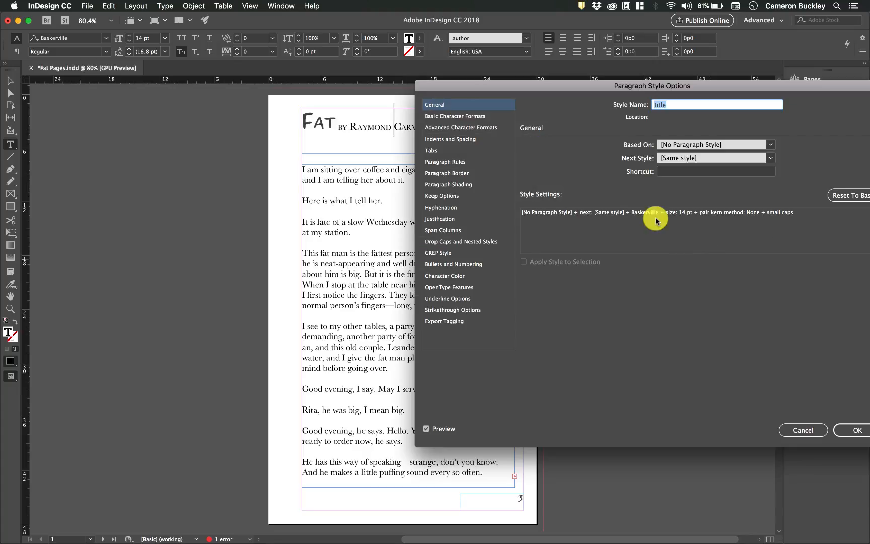
click(453, 139)
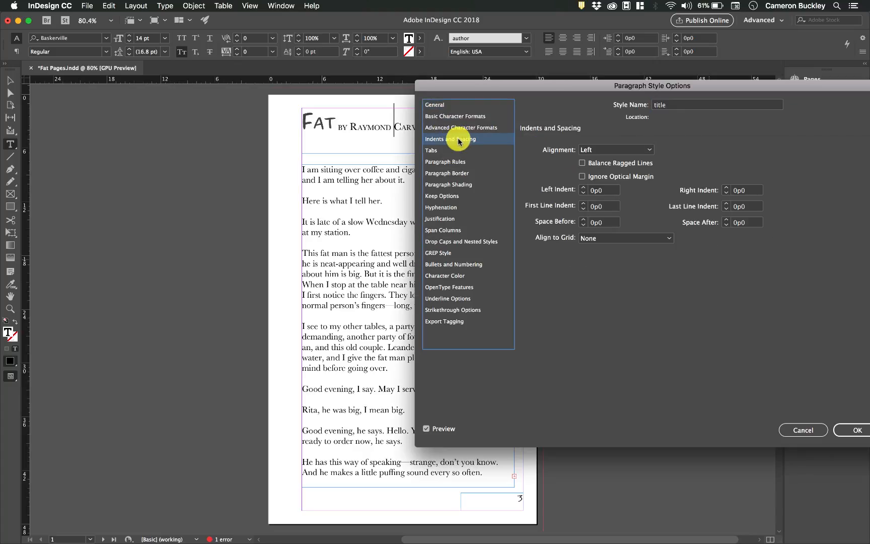
click(601, 151)
click(604, 171)
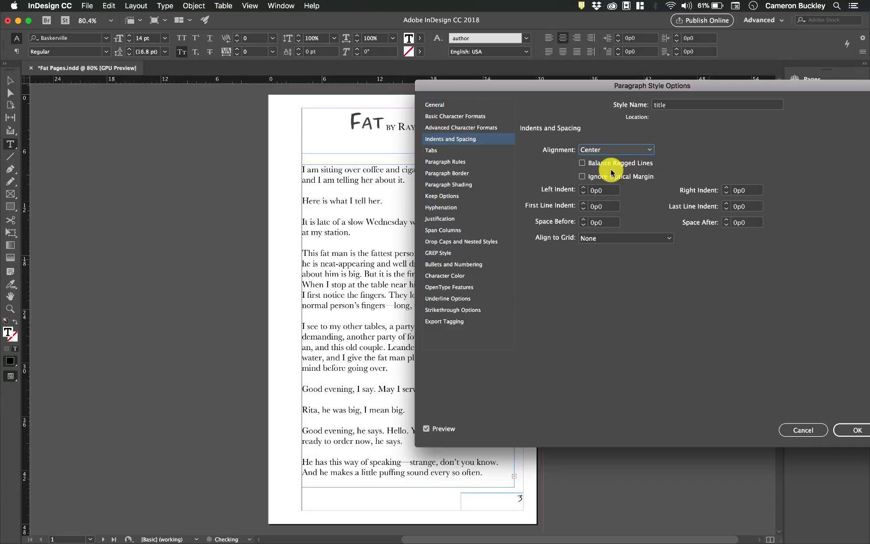
drag(607, 89, 321, 159)
click(572, 499)
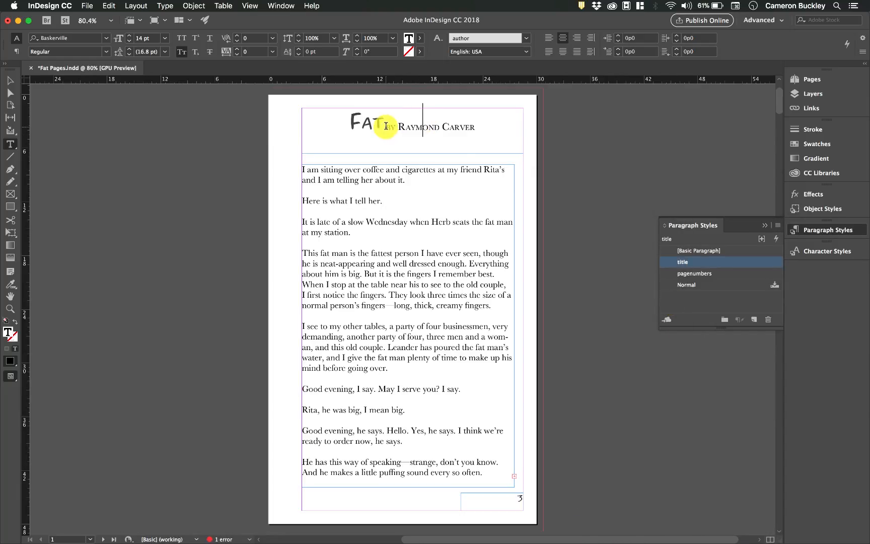
Increase the "Title" character style's font size to 44 pt for the word "Fat" in the heading.
drag(385, 124, 351, 125)
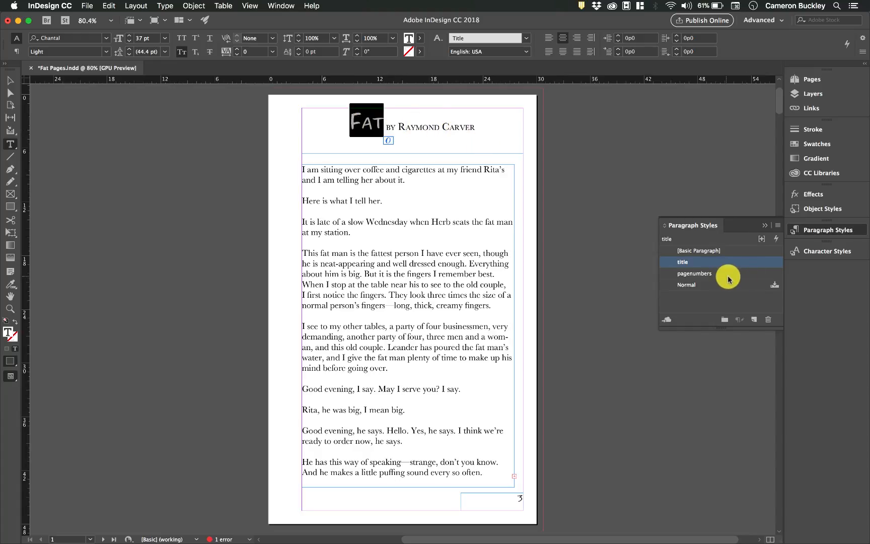
click(728, 301)
click(825, 259)
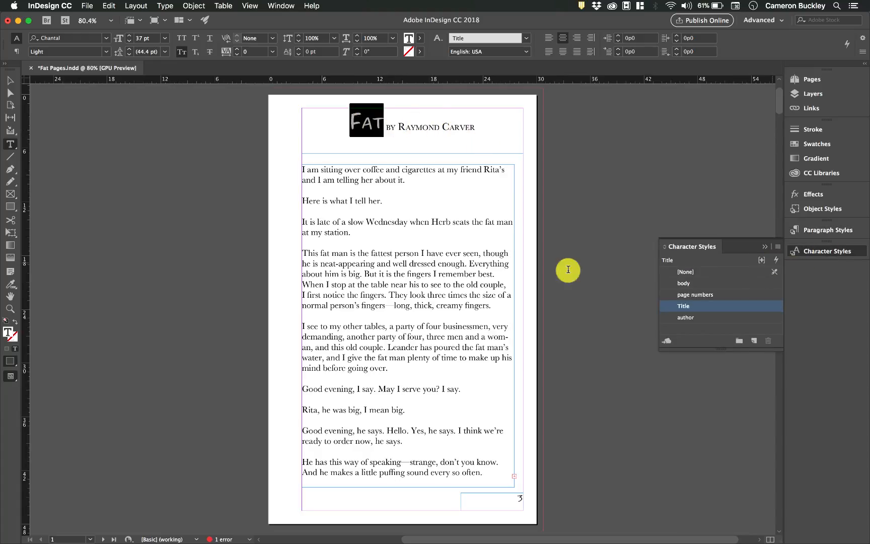
click(362, 123)
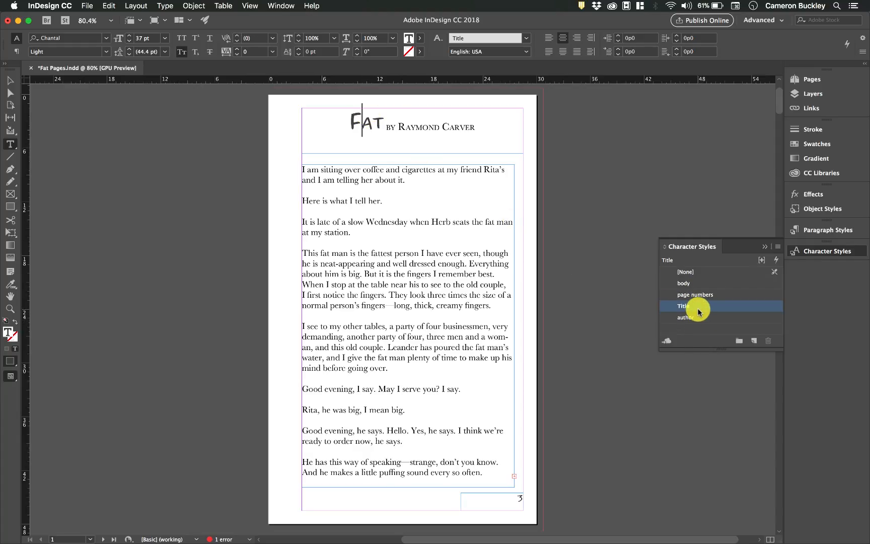
double_click(699, 311)
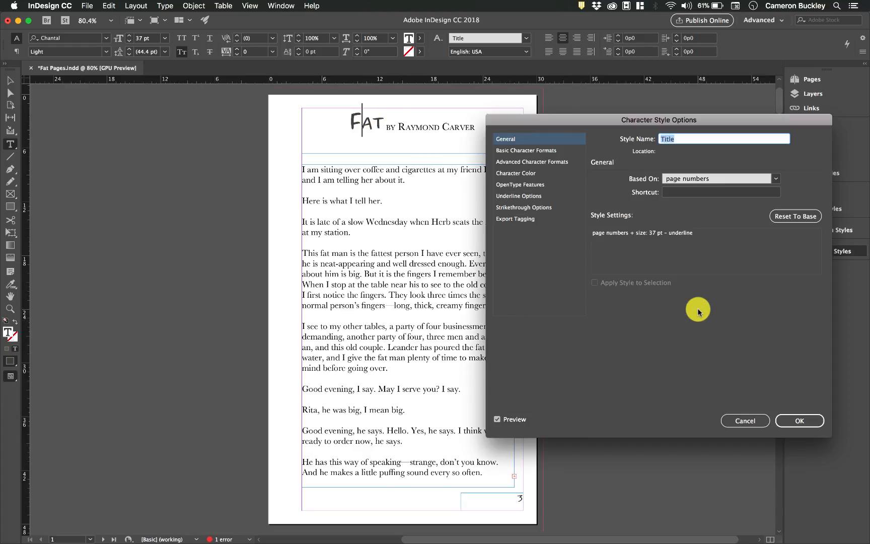
click(541, 153)
click(641, 208)
click(640, 208)
click(641, 208)
click(641, 208)
click(641, 208)
click(641, 208)
click(641, 208)
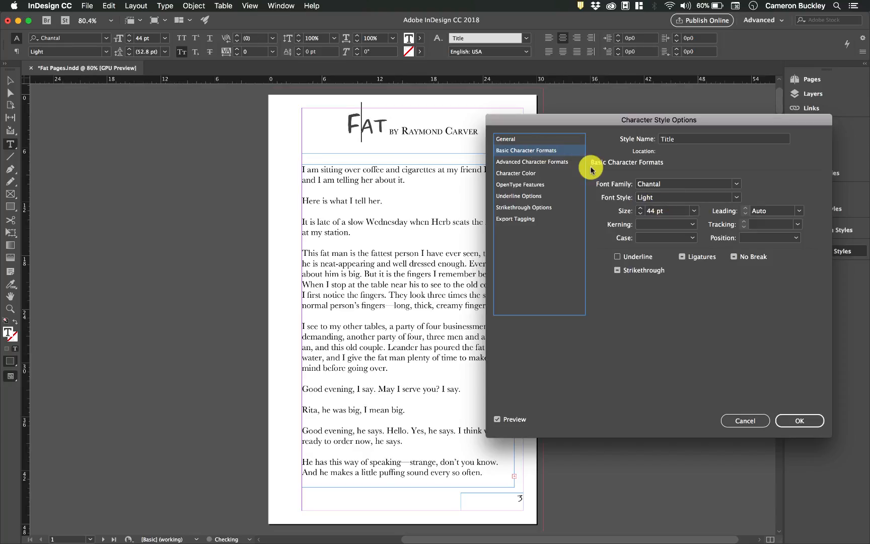
Set the "Title" character style's baseline shift to -6 pt and save the style.
click(565, 162)
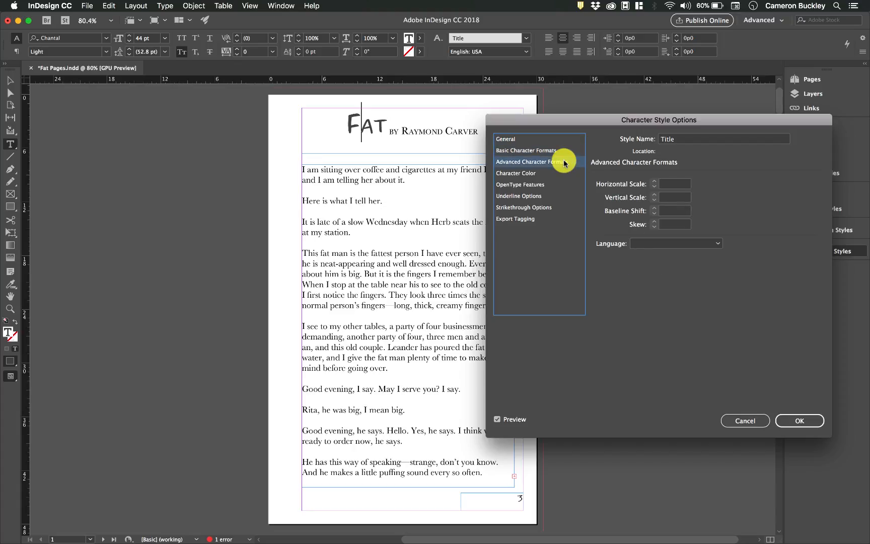
click(655, 212)
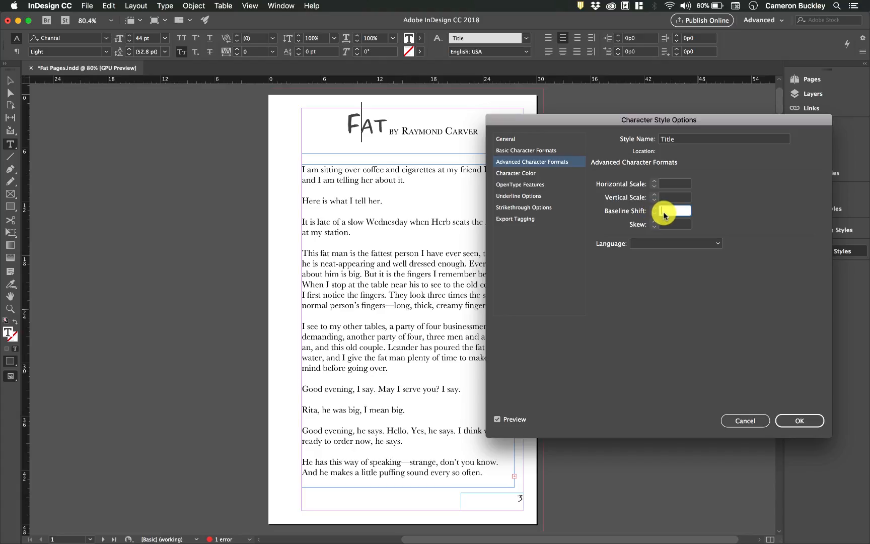
key(Tab)
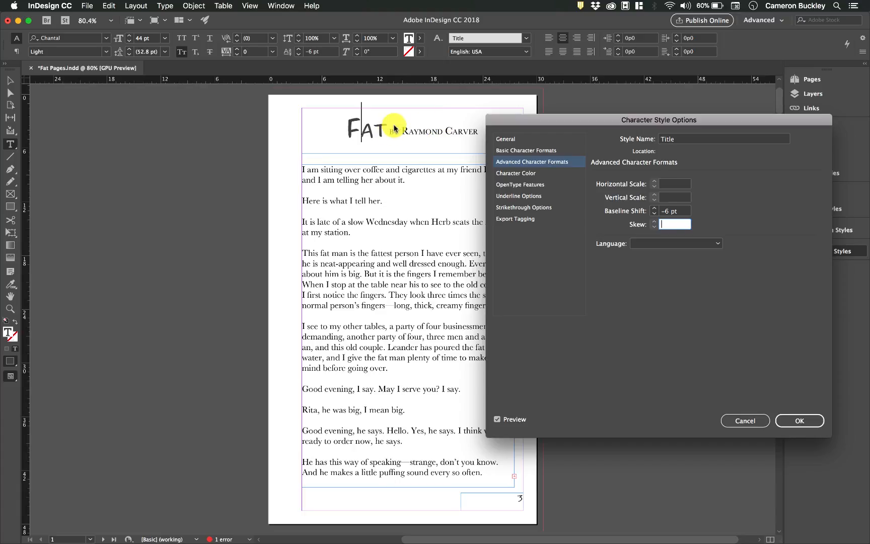
click(800, 420)
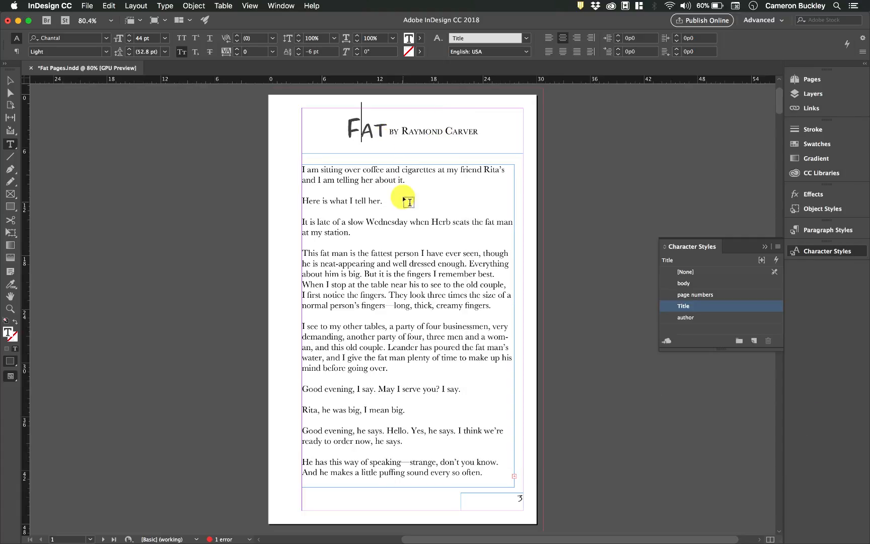
click(430, 135)
text(W)
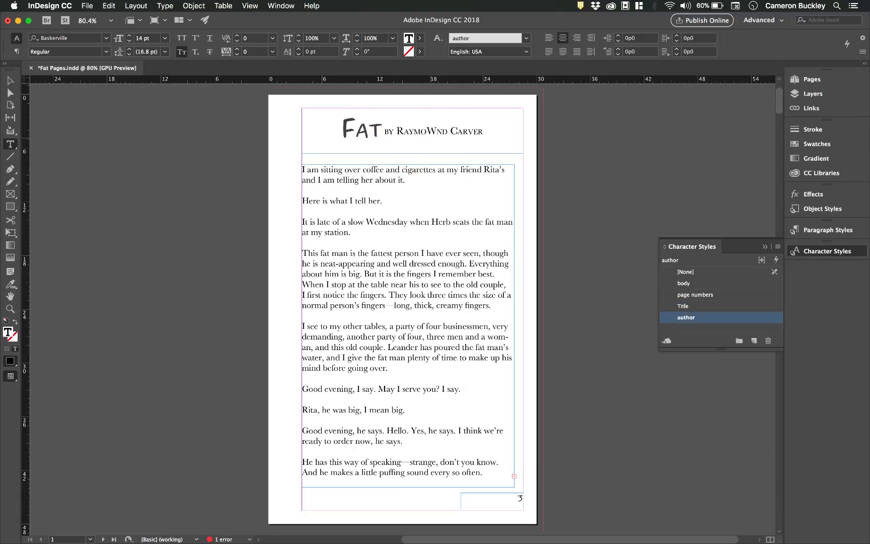
key(super+z)
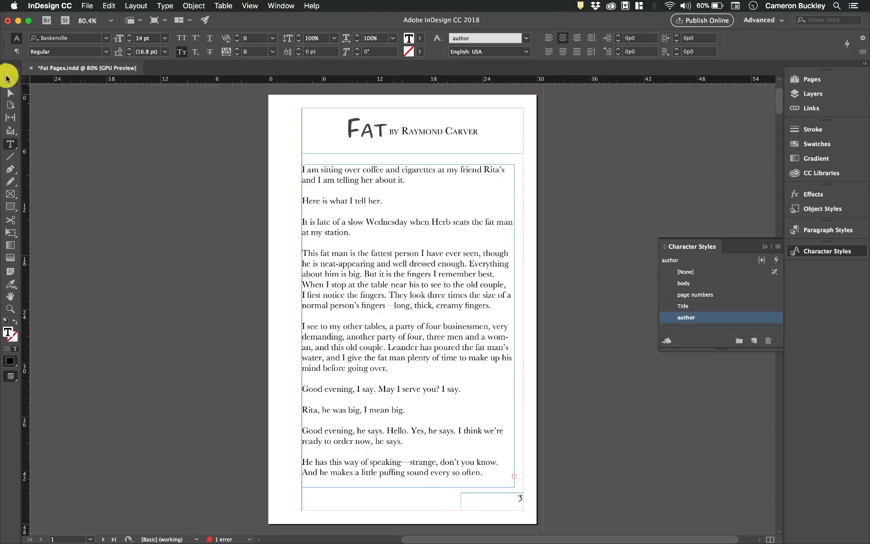
Preview the page full screen without guides to examine the heading, and return to the normal view.
click(9, 92)
key(shift+w)
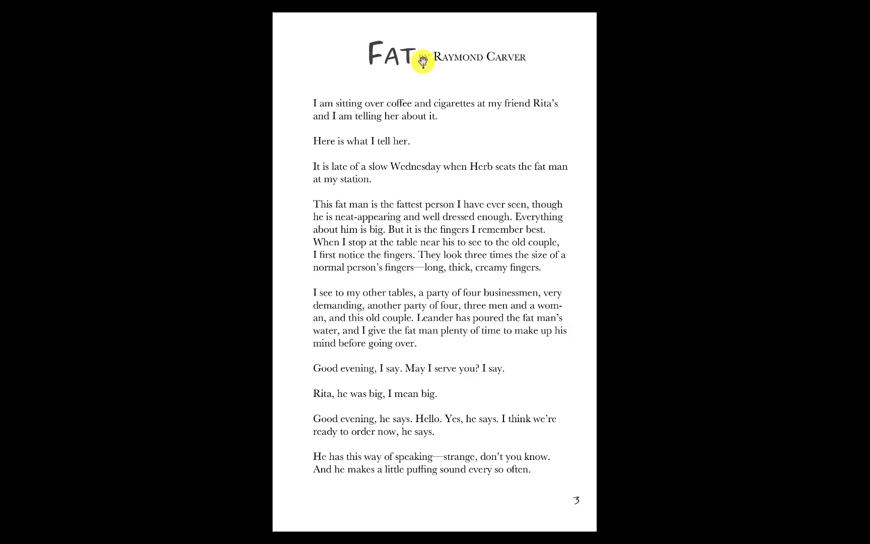
key(Escape)
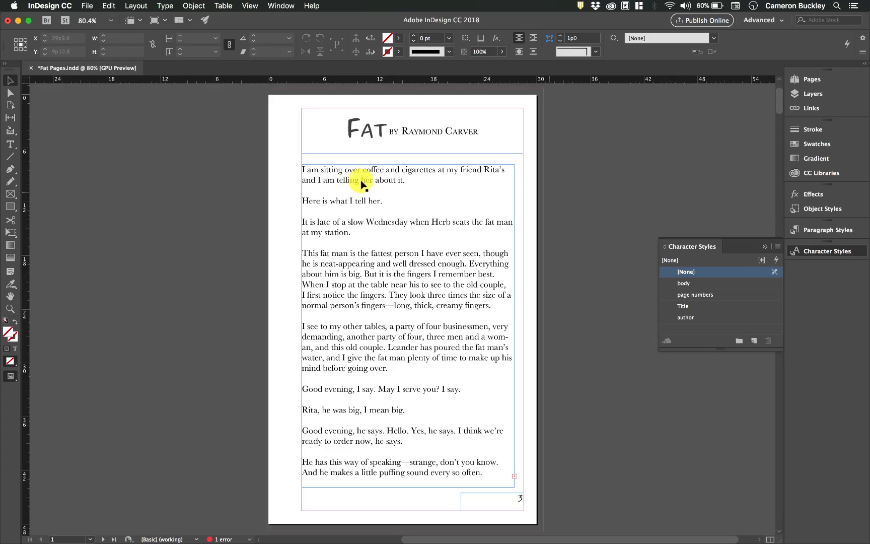
Increase the "Title" character style's font size to 51 pt for the word "Fat" and save the style.
double_click(376, 124)
drag(387, 128, 341, 122)
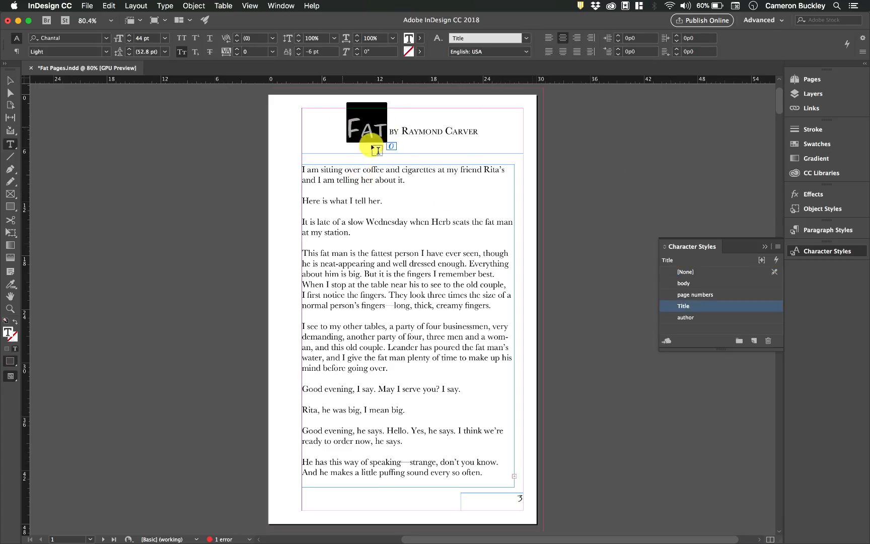
click(426, 134)
click(694, 306)
click(697, 317)
click(704, 296)
click(701, 307)
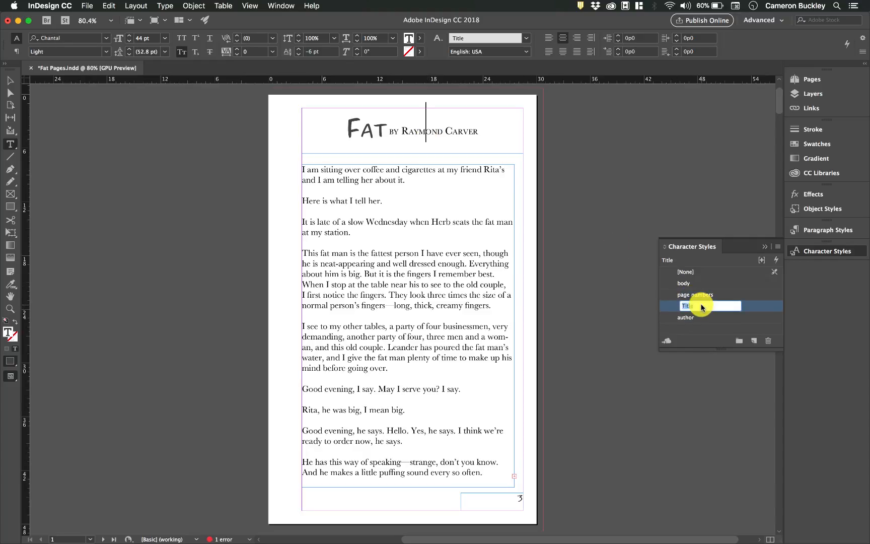
double_click(747, 306)
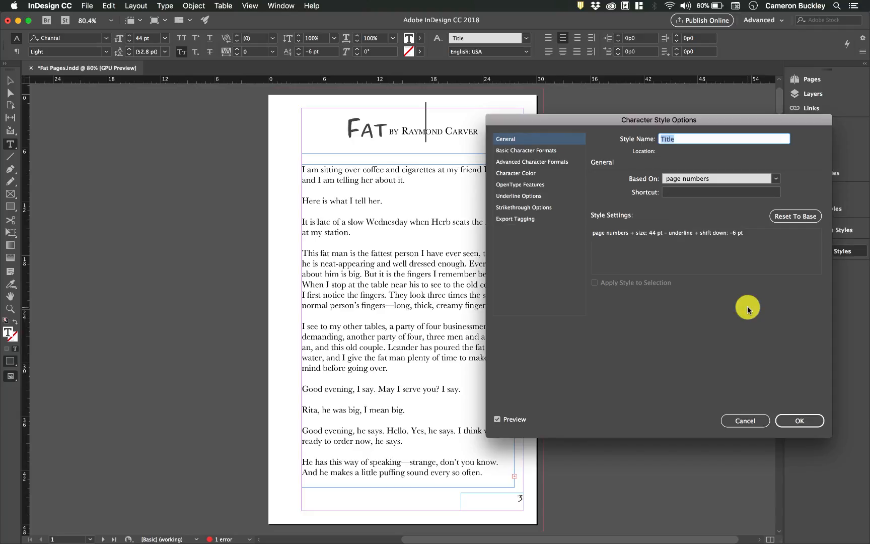
click(534, 162)
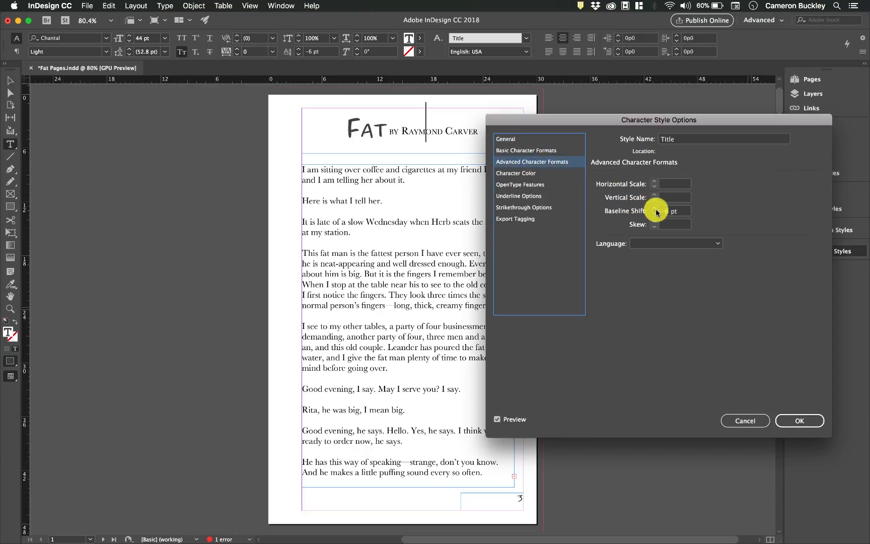
click(548, 150)
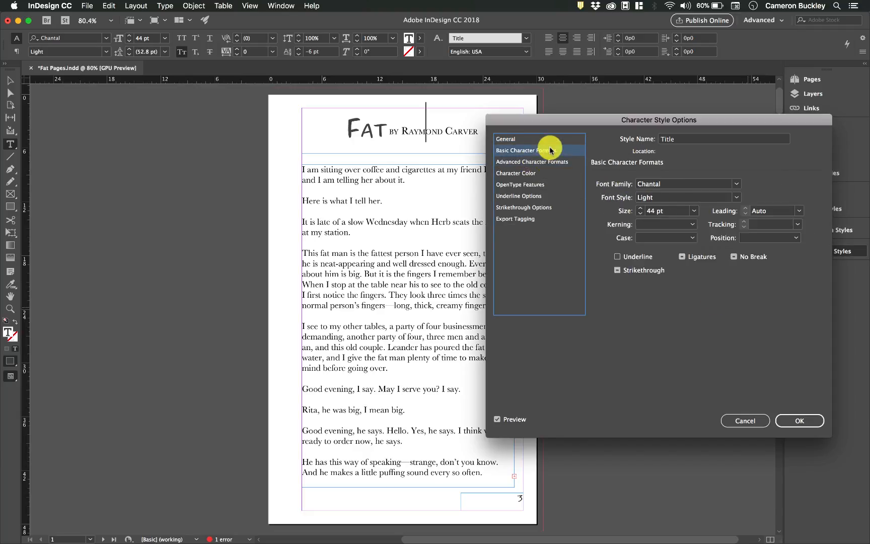
click(641, 208)
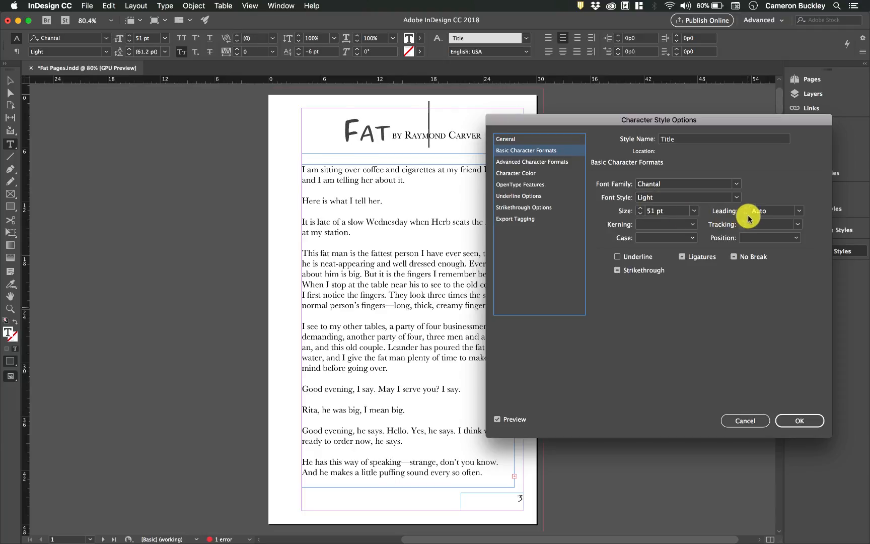
key(Return)
Try a line break before the author byline, remove it and leave wider spacing between "Fat" and the byline.
key(Return)
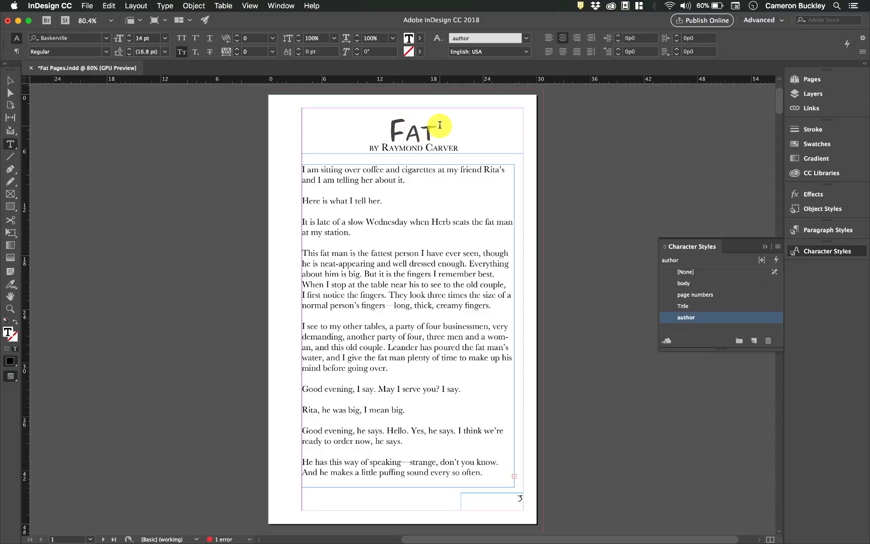
key(BackSpace)
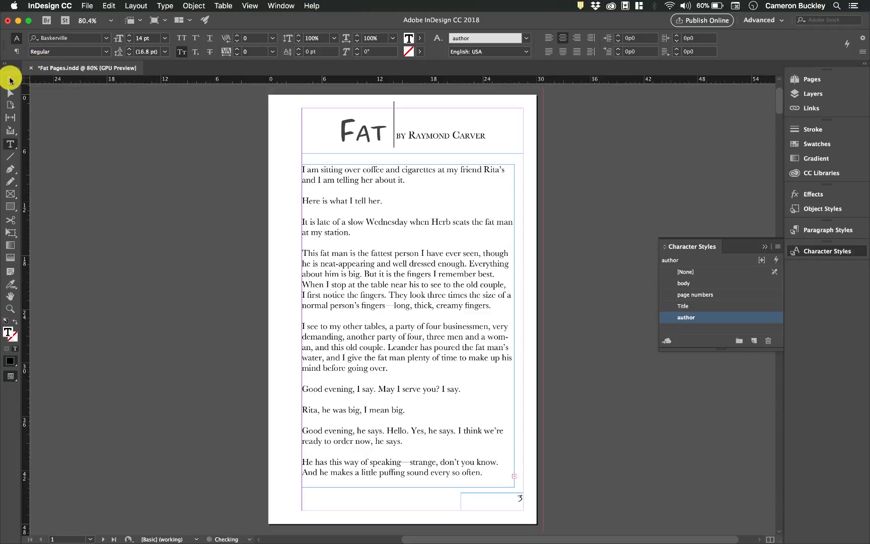
Review the finished page in full-screen presentation mode, checking the heading, body text and page number.
click(9, 80)
key(shift+w)
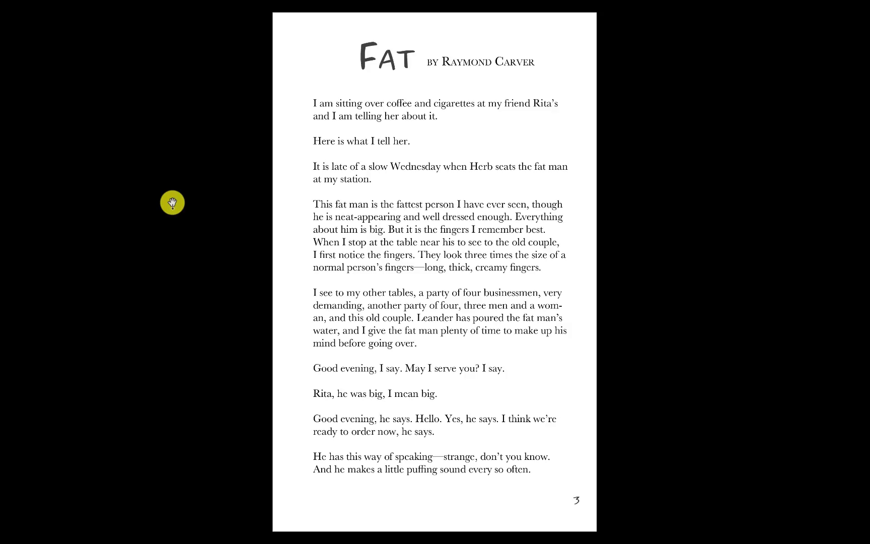
key(Escape)
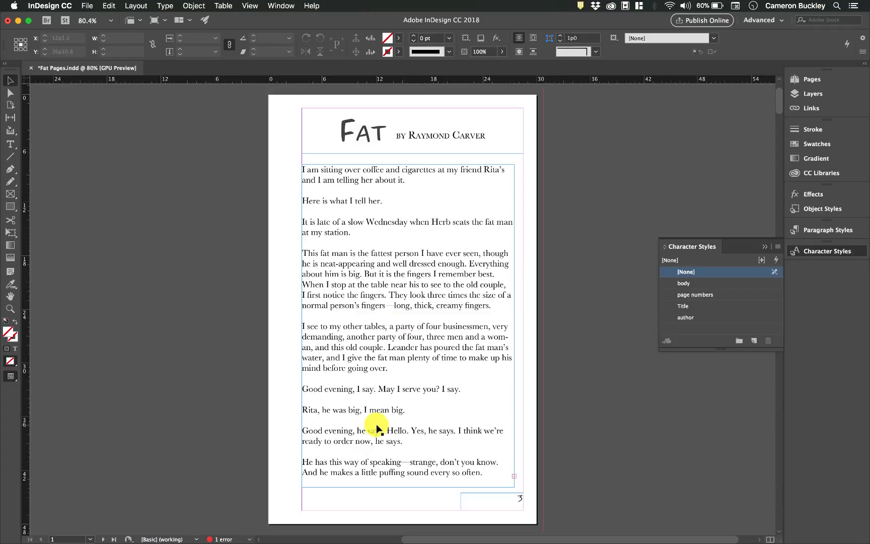
key(shift+w)
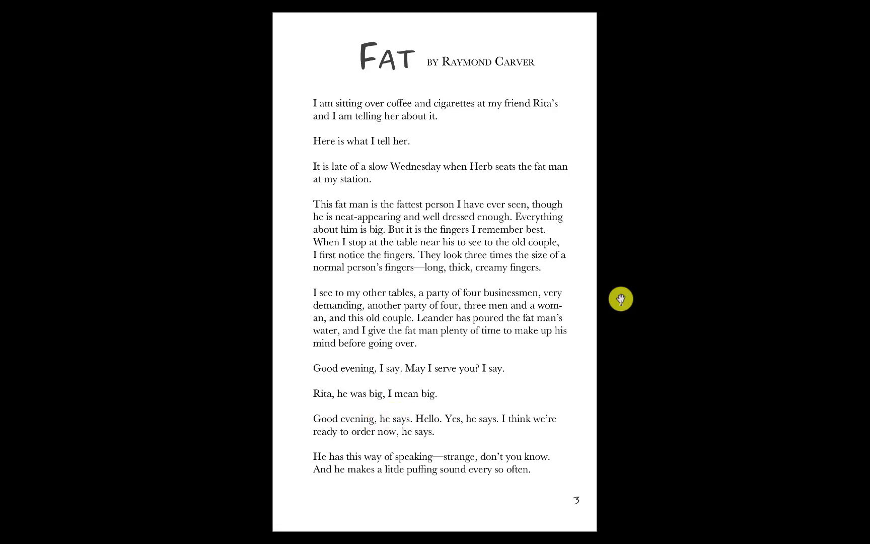